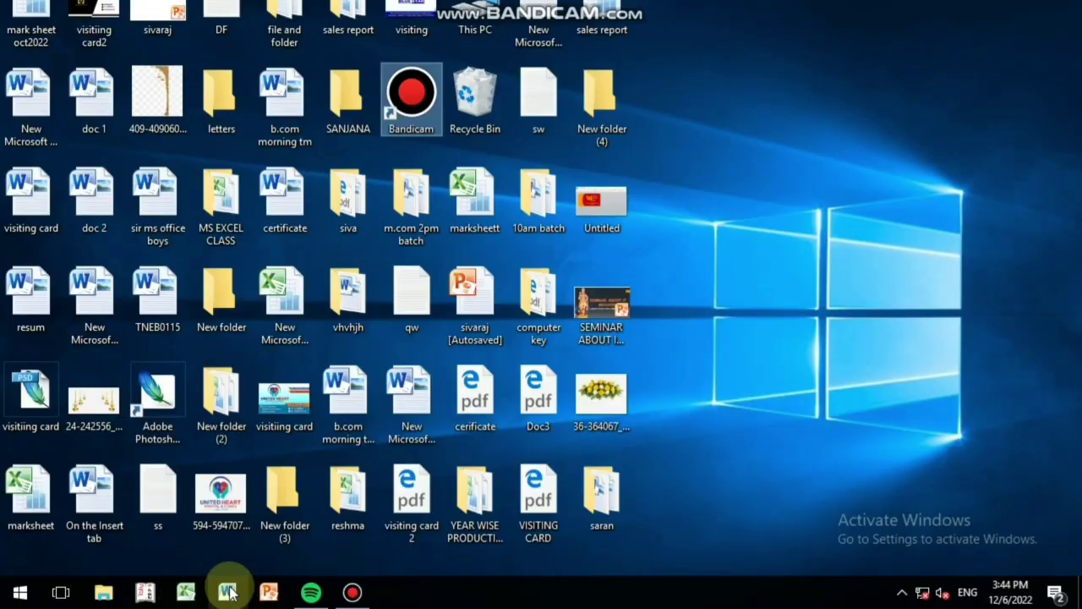
Launch Word 2010 from the taskbar to get a new blank document
{"action": "left_click", "coordinate": [227, 592]}
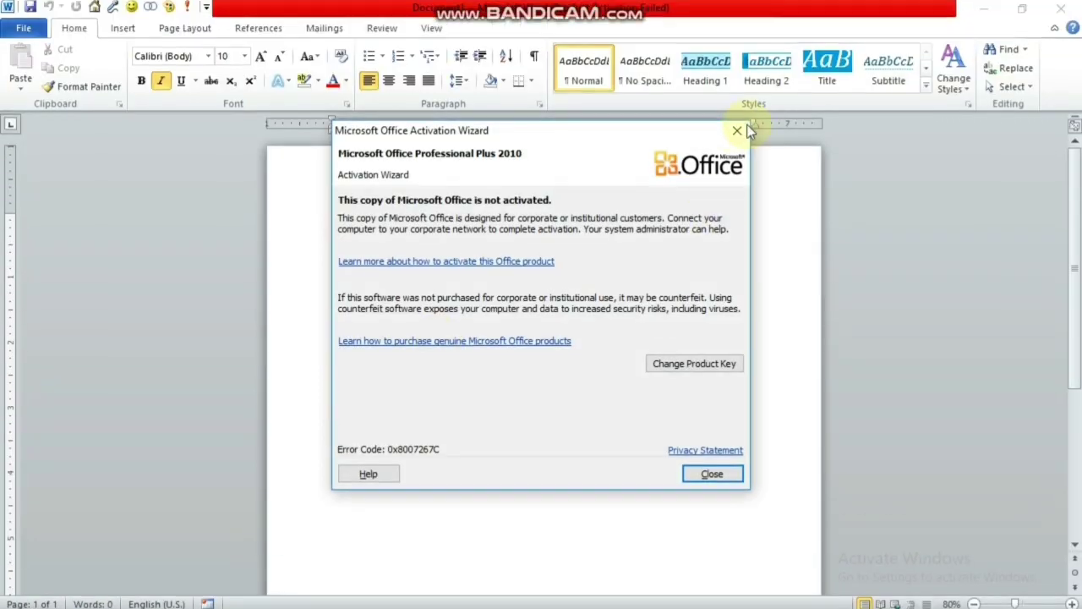
Dismiss the activation warning and apply Narrow half-inch margins
{"action": "left_click", "coordinate": [184, 30]}
{"action": "left_click", "coordinate": [126, 72]}
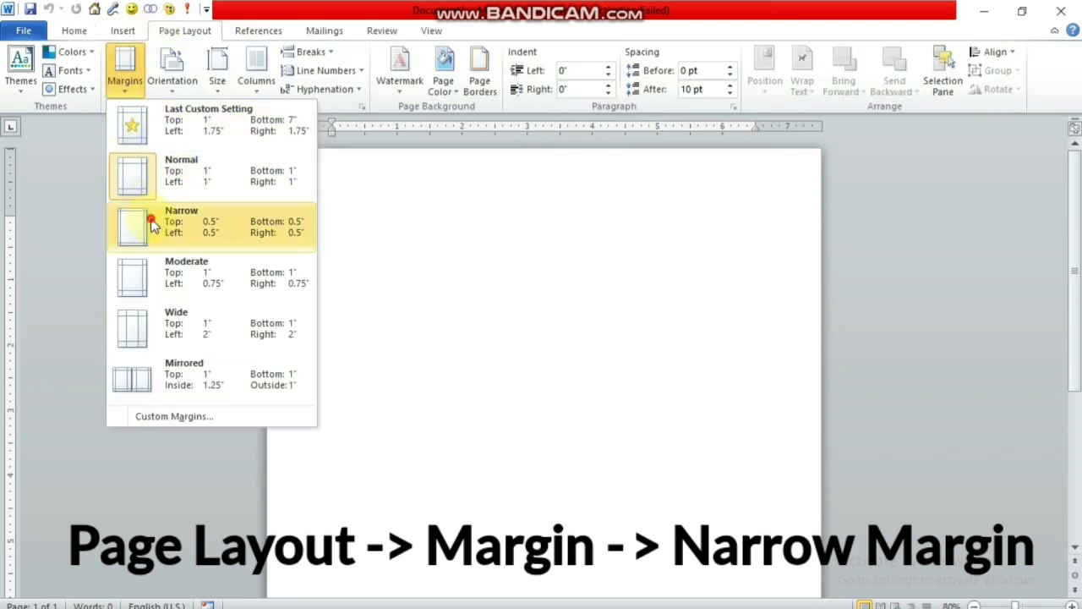
{"action": "left_click", "coordinate": [96, 222]}
Set a custom 8.75" by 3.75" envelope paper size
{"action": "left_click", "coordinate": [216, 93]}
{"action": "left_click", "coordinate": [258, 463]}
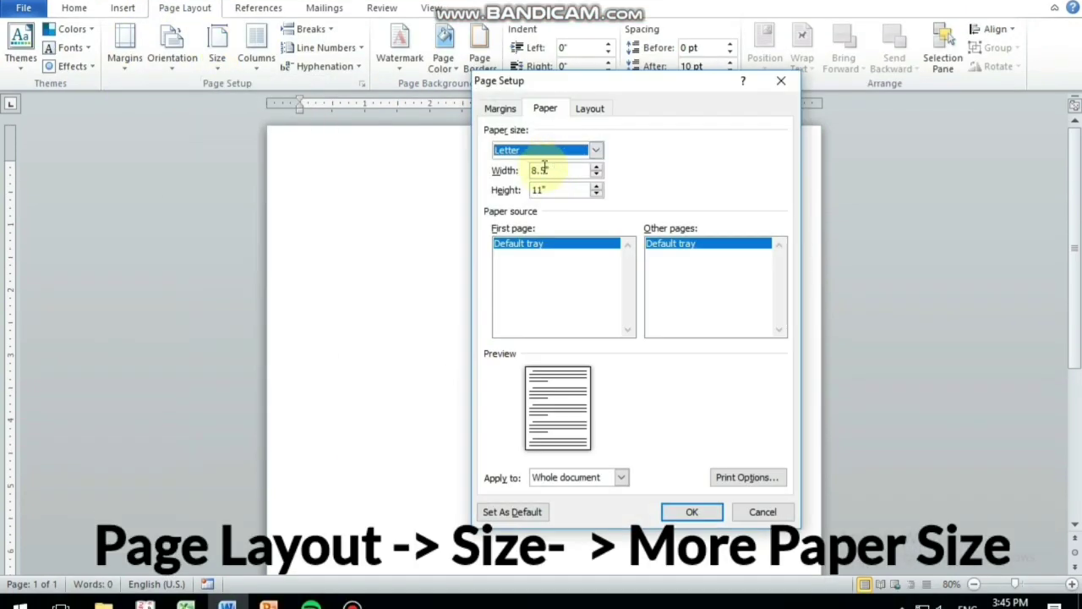
{"action": "double_click", "coordinate": [545, 169]}
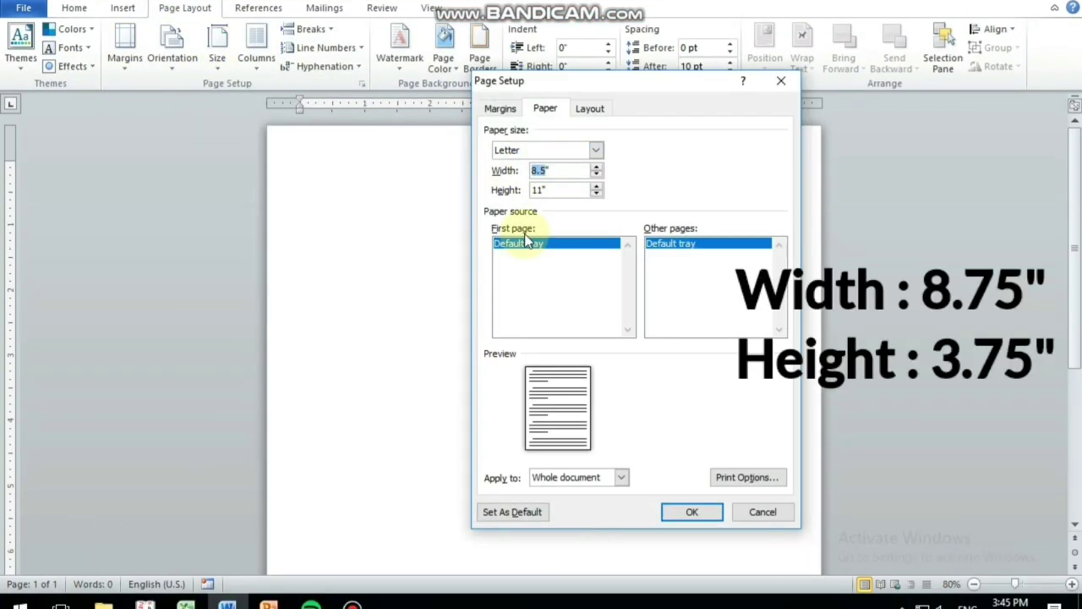
{"action": "type", "text": "3."}
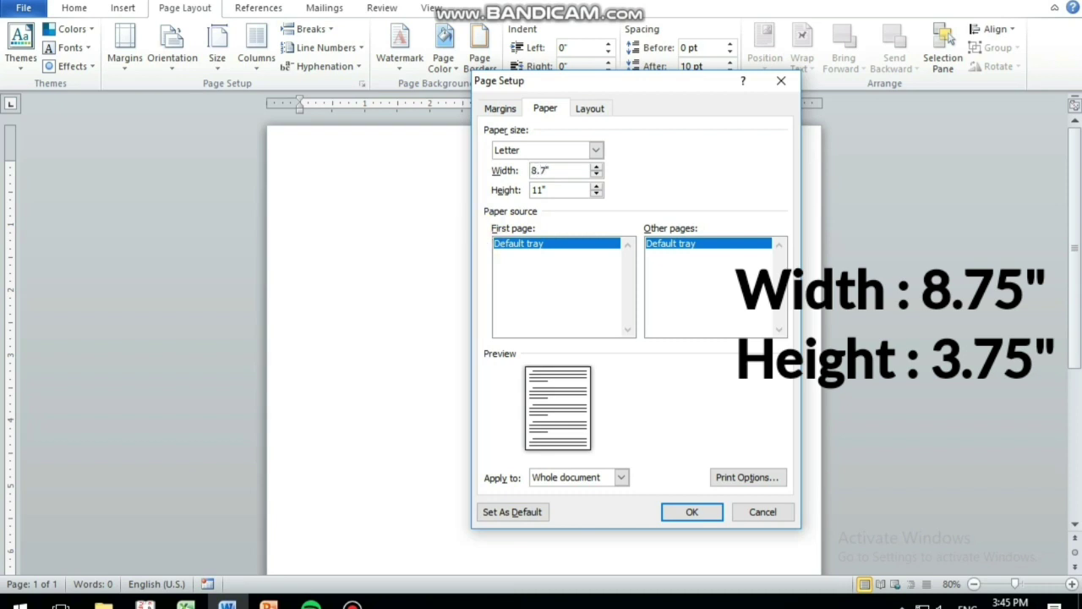
{"action": "left_click_drag", "start_coordinate": [543, 191], "coordinate": [505, 195]}
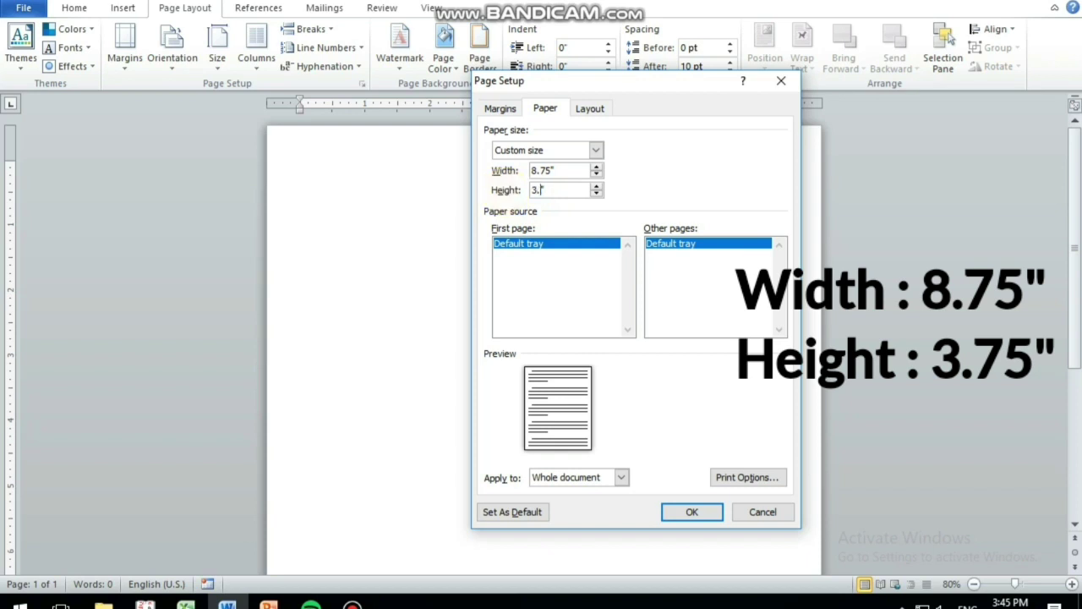
{"action": "left_click", "coordinate": [691, 511]}
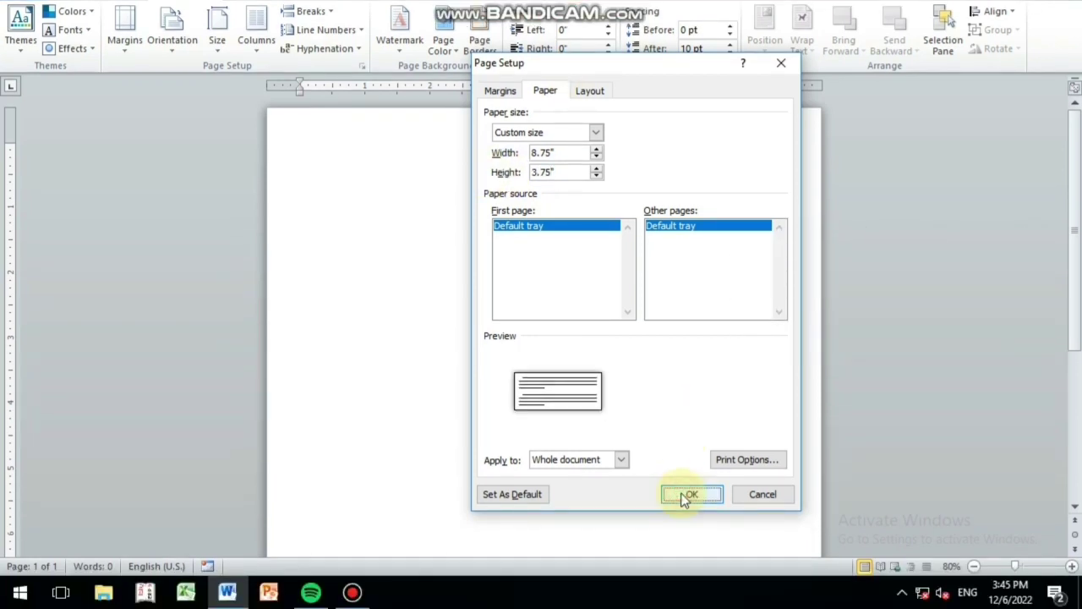
Insert the crest image from Student_Files (E:) > Logos and shrink it to about 1.05" by 1.09"
{"action": "scroll", "coordinate": [649, 337], "scroll_direction": "up", "scroll_amount": 1, "text": "ctrl"}
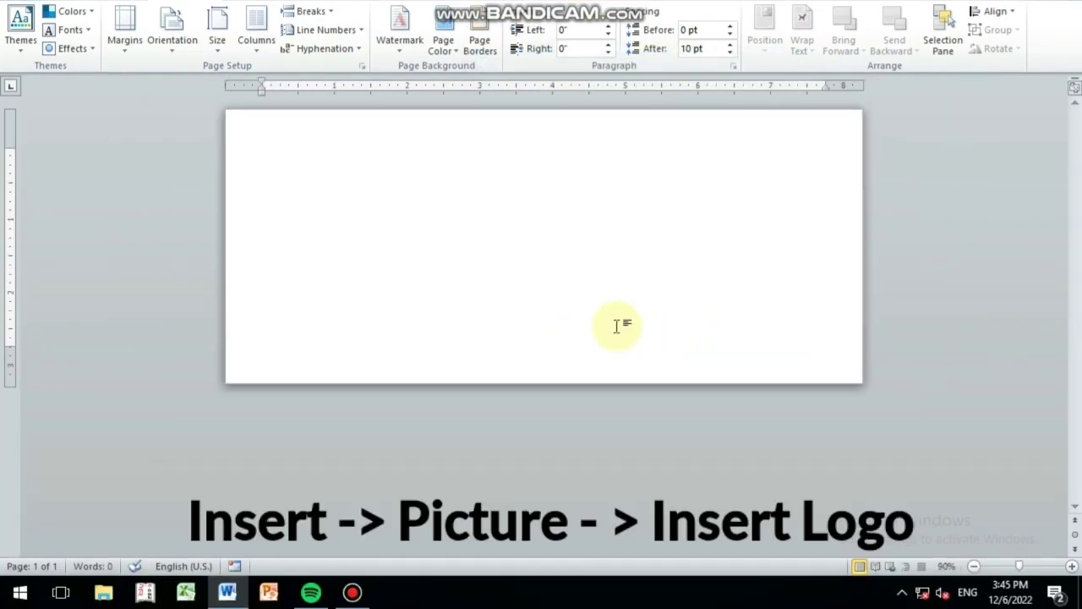
{"action": "scroll", "coordinate": [615, 326], "scroll_direction": "up", "scroll_amount": 2, "text": "ctrl"}
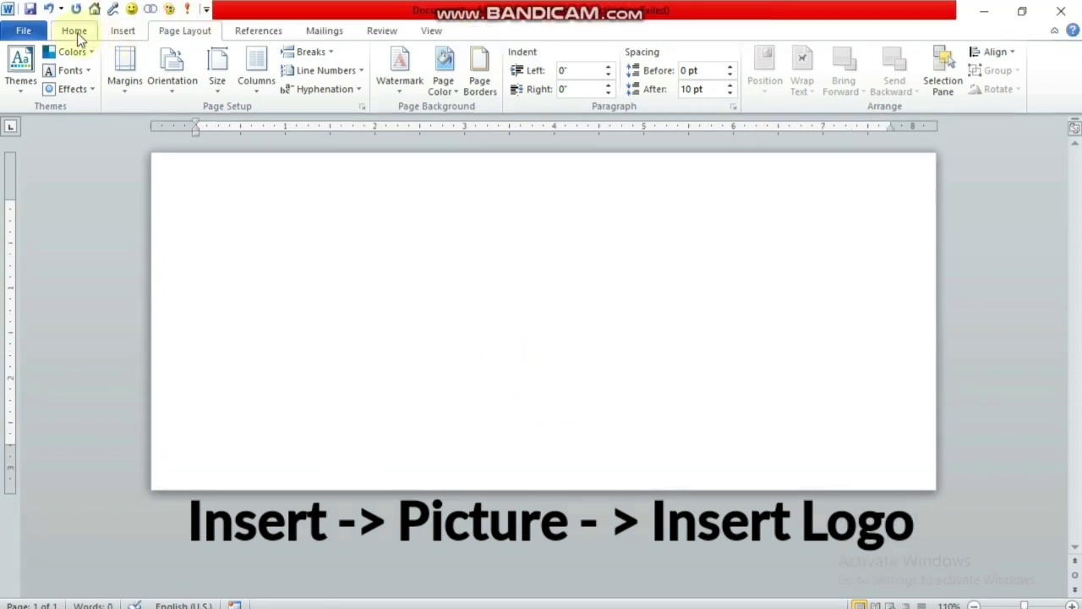
{"action": "left_click", "coordinate": [123, 31]}
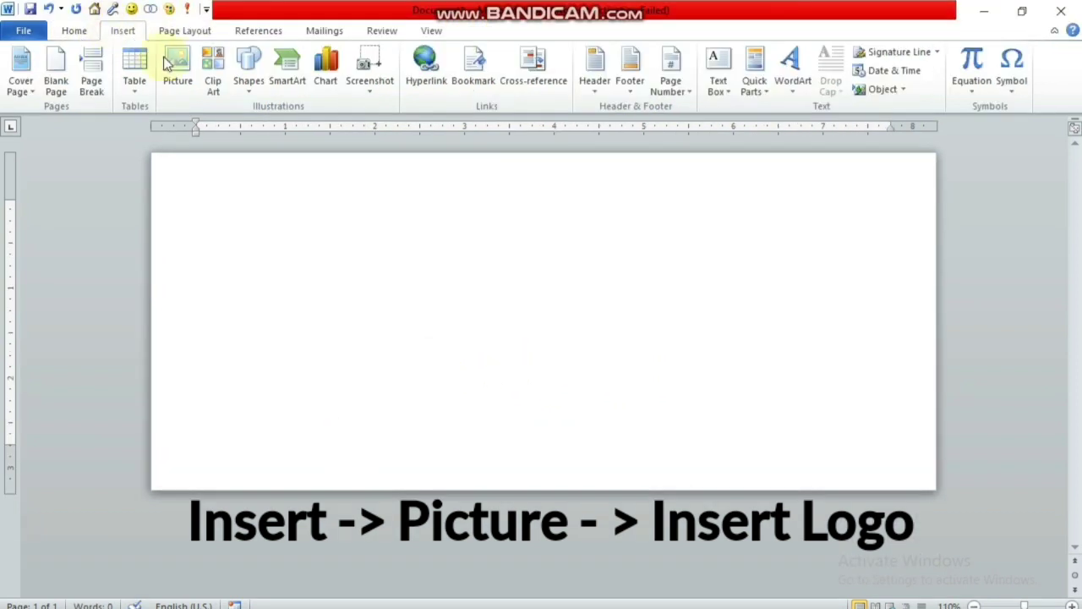
{"action": "left_click", "coordinate": [177, 68]}
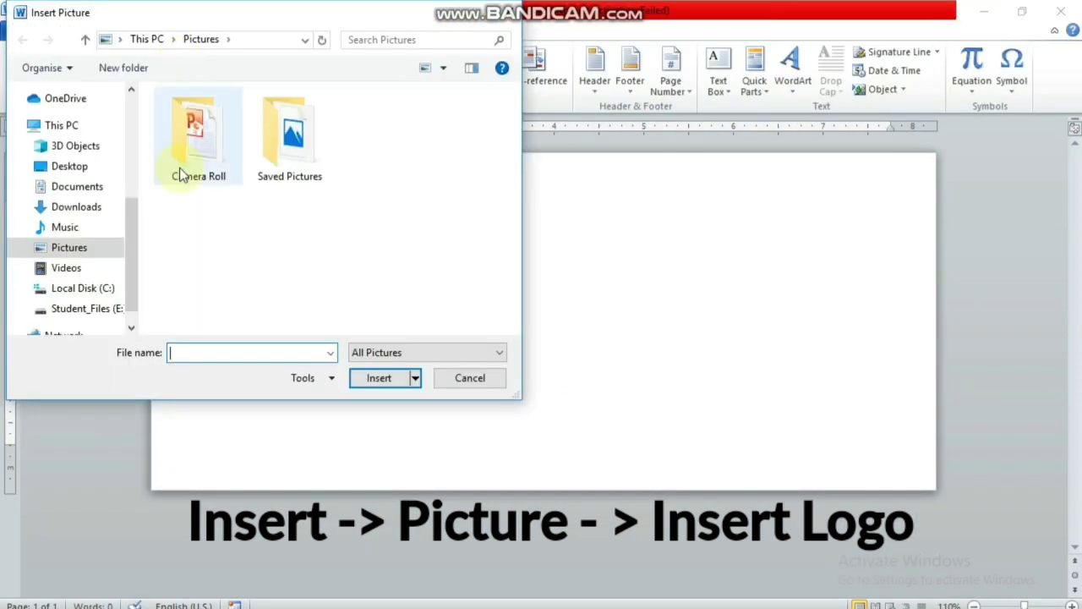
{"action": "left_click", "coordinate": [101, 309]}
{"action": "double_click", "coordinate": [211, 258]}
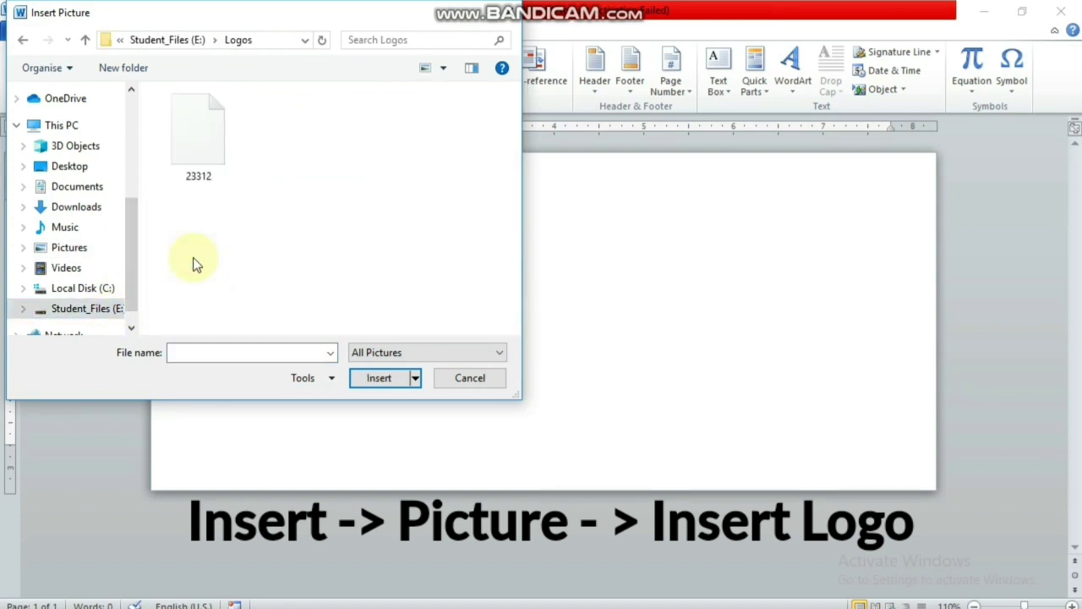
{"action": "left_click", "coordinate": [433, 136]}
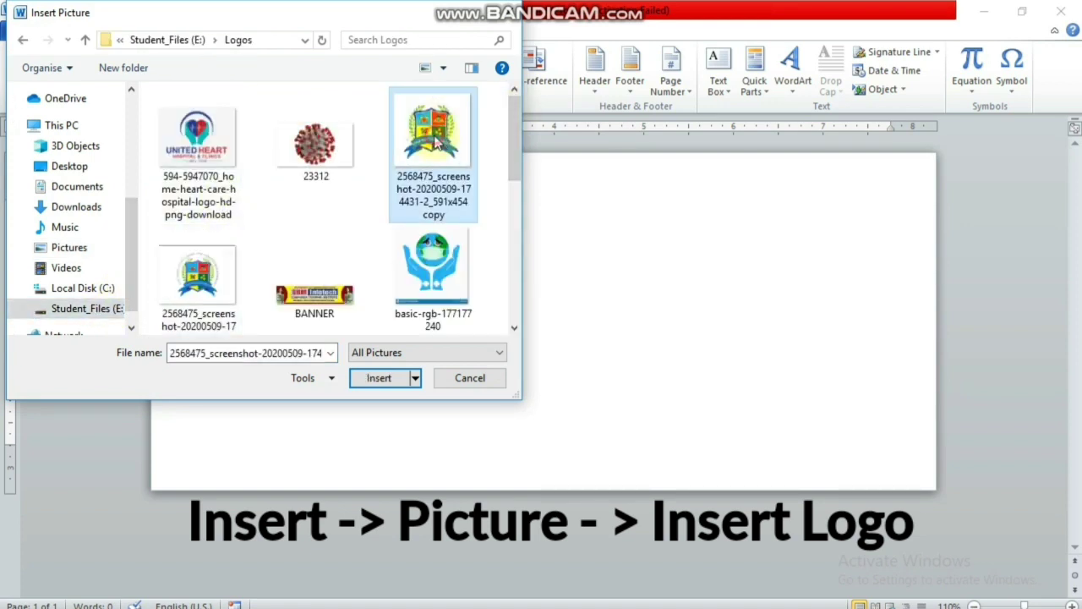
{"action": "left_click", "coordinate": [377, 378]}
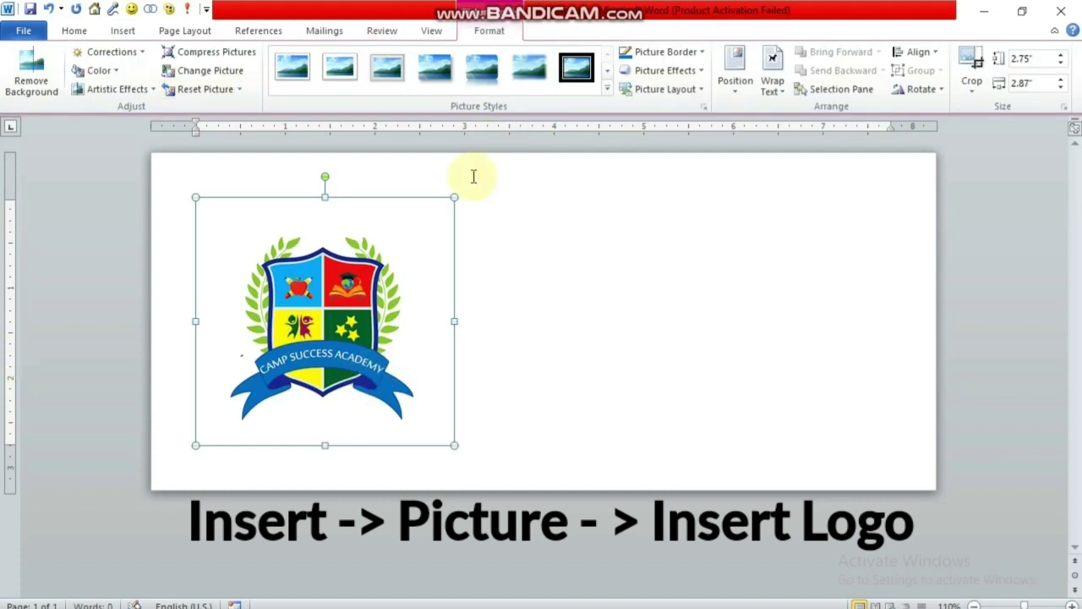
{"action": "left_click_drag", "start_coordinate": [455, 196], "coordinate": [299, 345]}
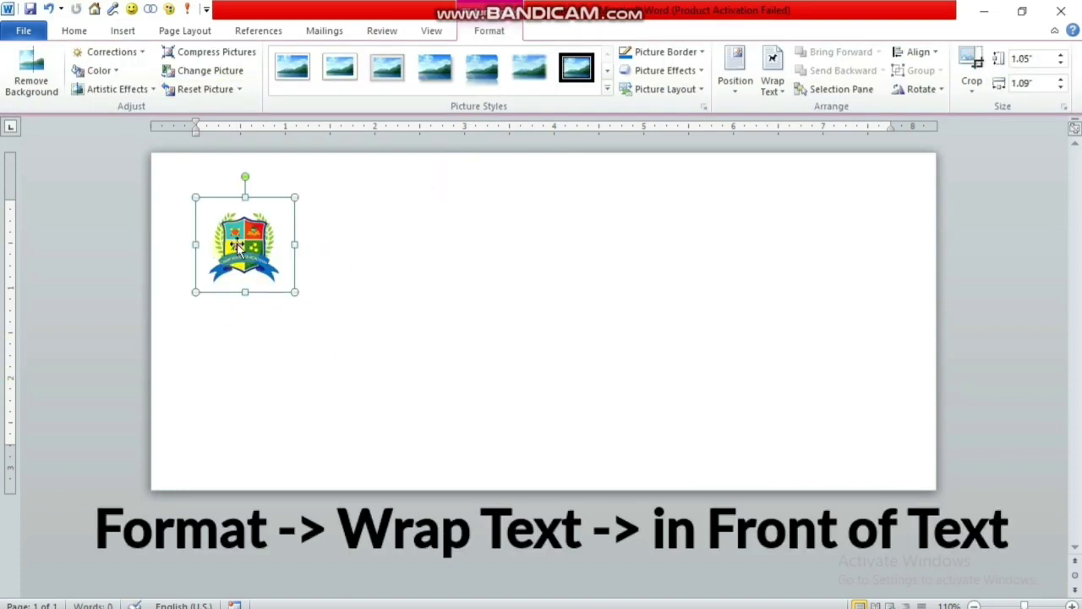
Set the crest to In Front of Text, enlarge it slightly and place it top-left
{"action": "left_click", "coordinate": [771, 85]}
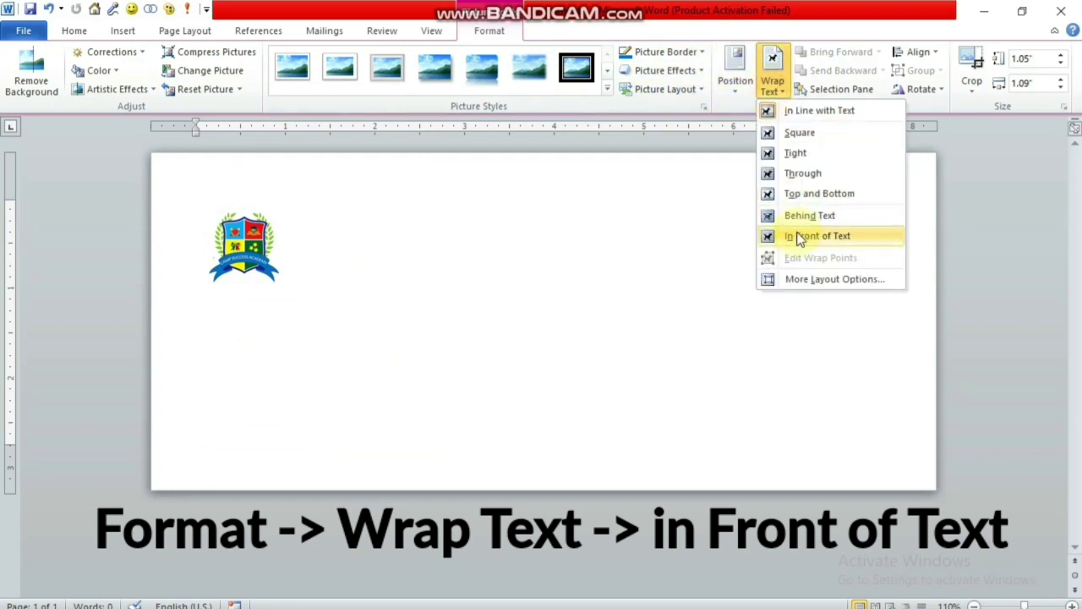
{"action": "left_click", "coordinate": [799, 237]}
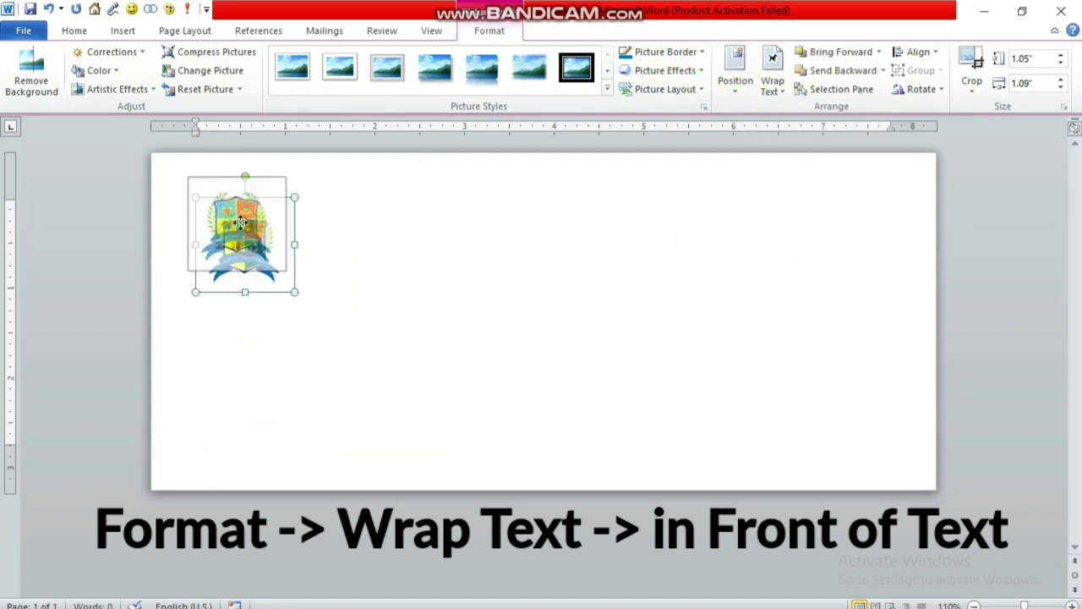
{"action": "left_click_drag", "start_coordinate": [282, 174], "coordinate": [288, 167]}
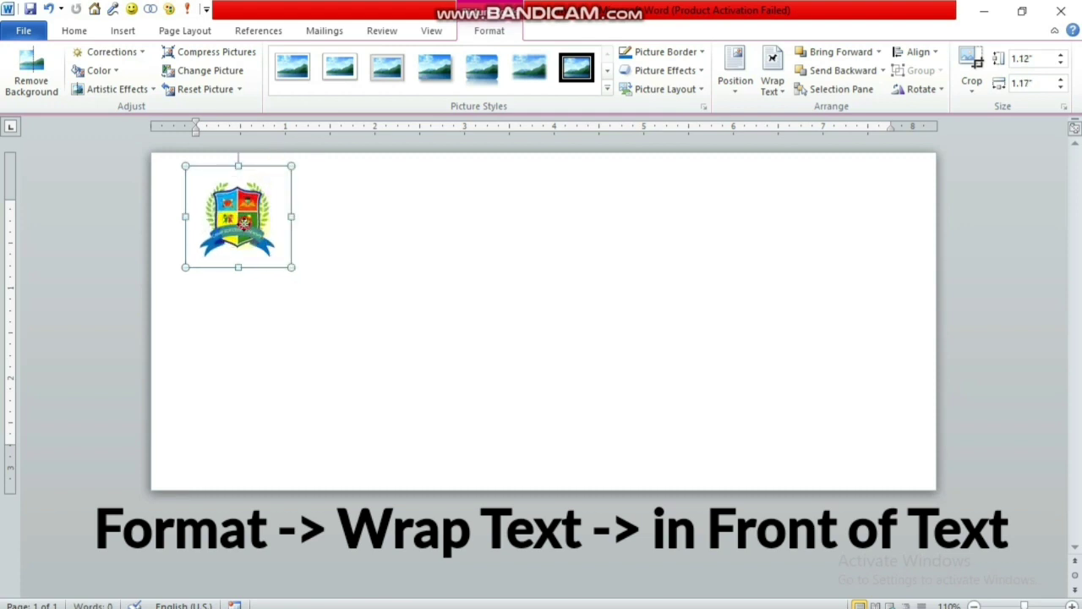
{"action": "left_click_drag", "start_coordinate": [247, 221], "coordinate": [231, 222]}
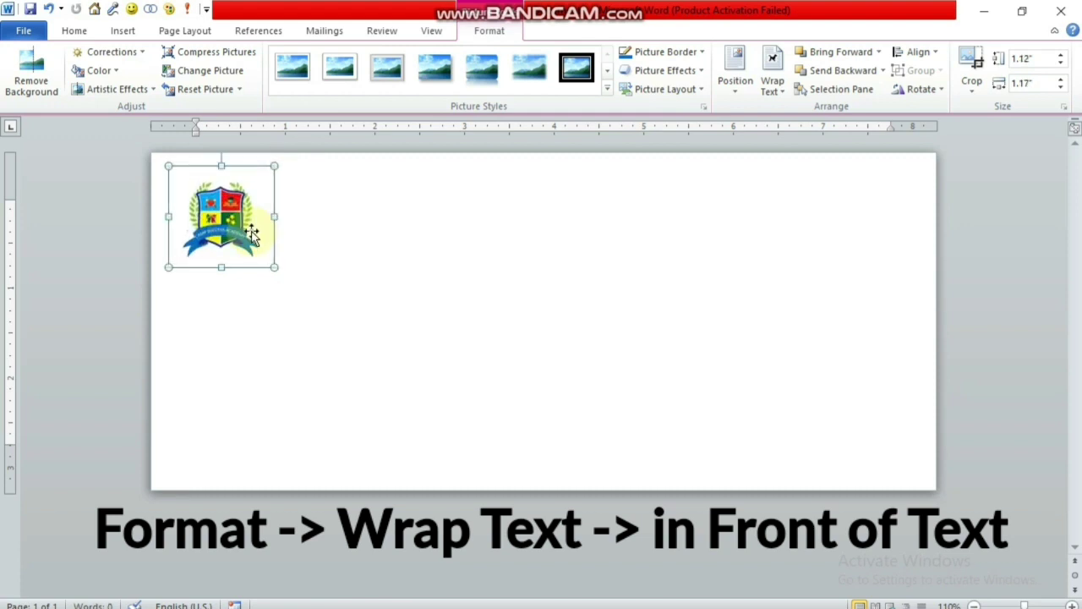
{"action": "left_click", "coordinate": [369, 243]}
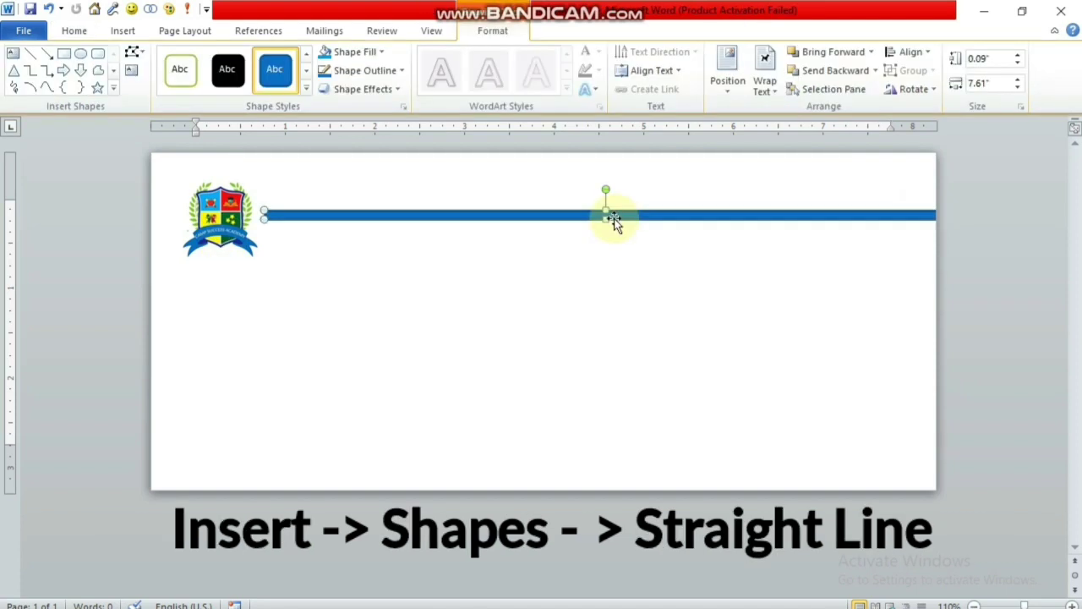
Draw a straight horizontal line from the crest across to the page's right side
{"action": "left_click", "coordinate": [123, 30]}
{"action": "left_click", "coordinate": [248, 85]}
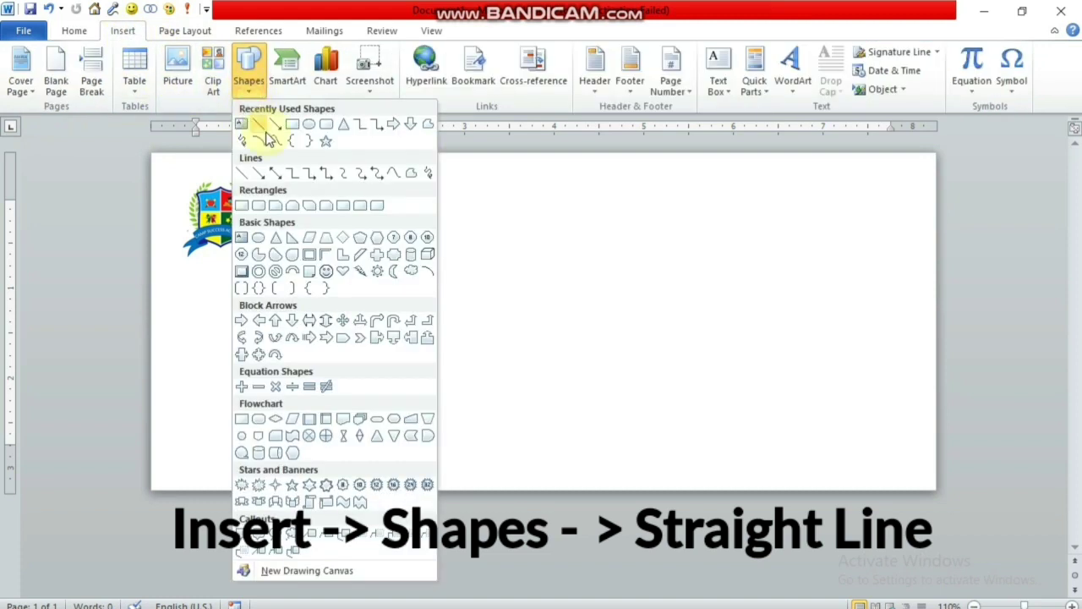
{"action": "left_click", "coordinate": [246, 123]}
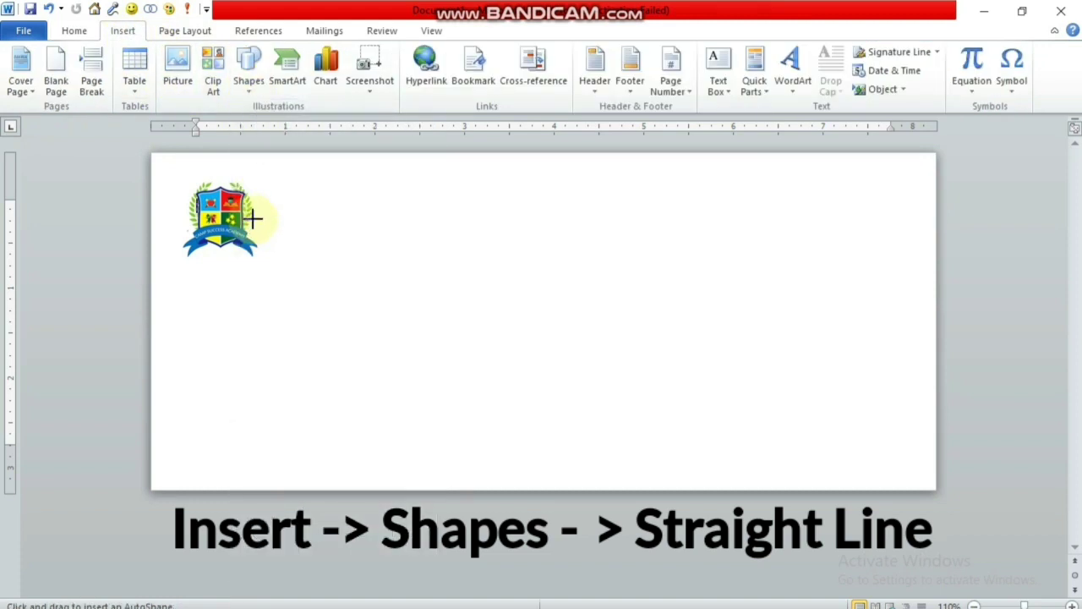
{"action": "left_click_drag", "start_coordinate": [253, 219], "coordinate": [928, 220]}
Give the line a light-blue style, blue outline and 1 pt weight
{"action": "left_click", "coordinate": [306, 88]}
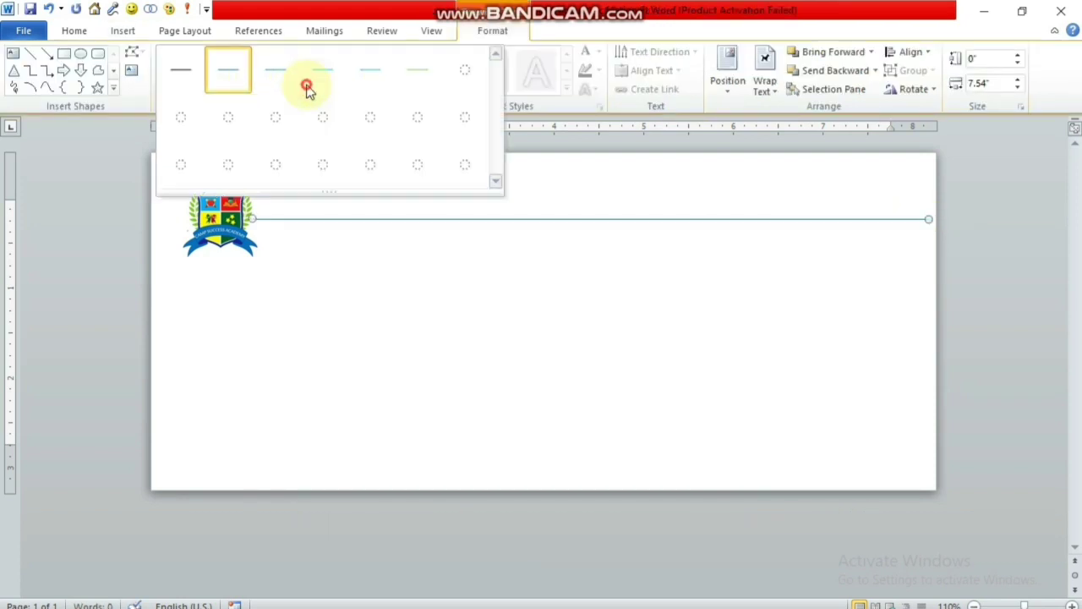
{"action": "left_click", "coordinate": [238, 95]}
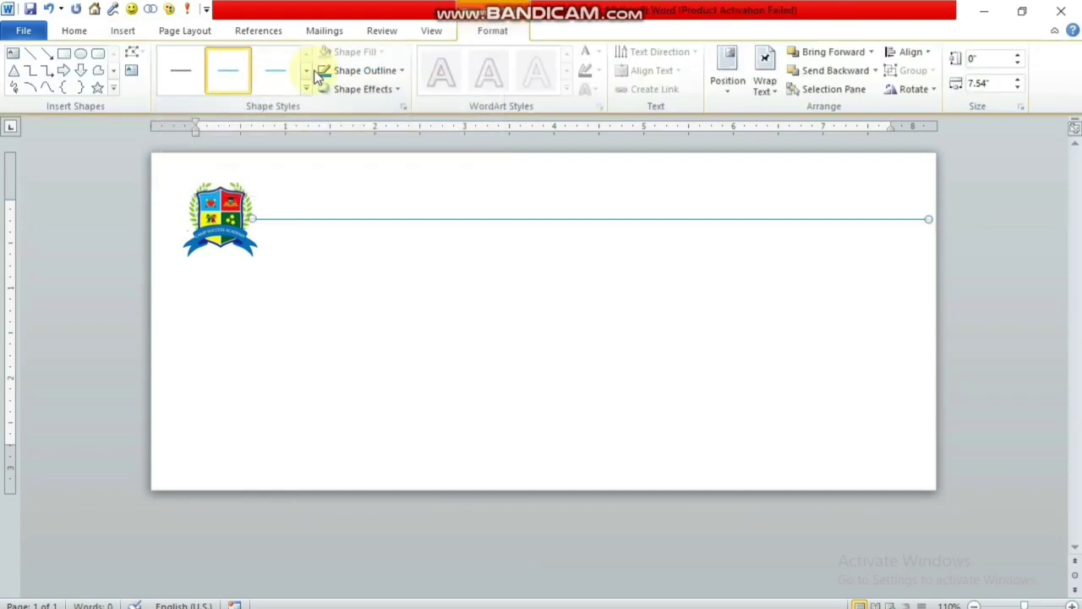
{"action": "left_click", "coordinate": [401, 71]}
{"action": "left_click", "coordinate": [424, 193]}
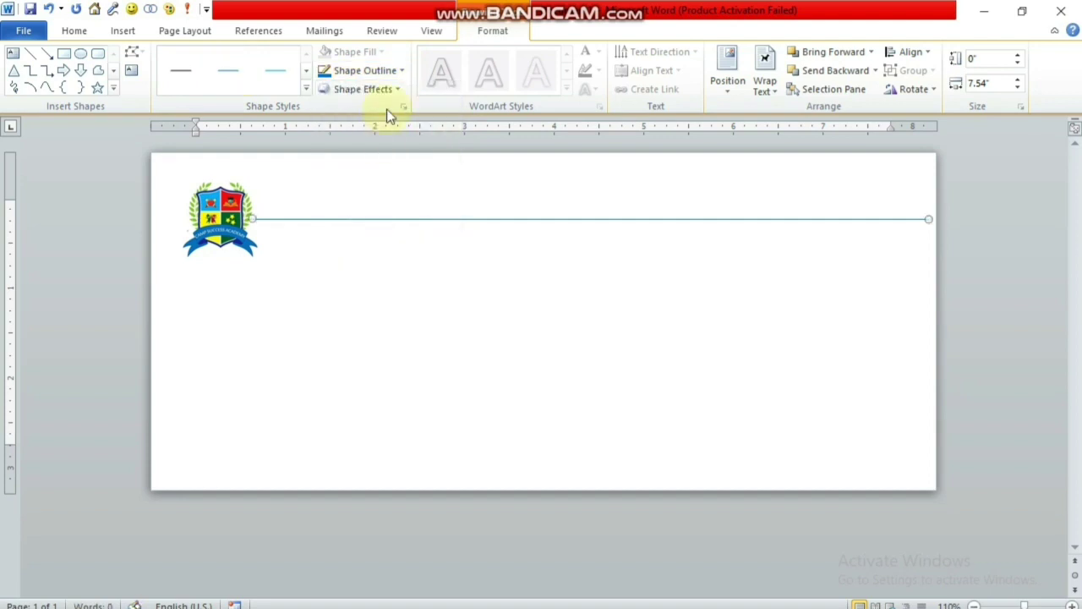
{"action": "left_click", "coordinate": [364, 70]}
{"action": "mouse_move", "coordinate": [439, 251]}
{"action": "left_click", "coordinate": [514, 309]}
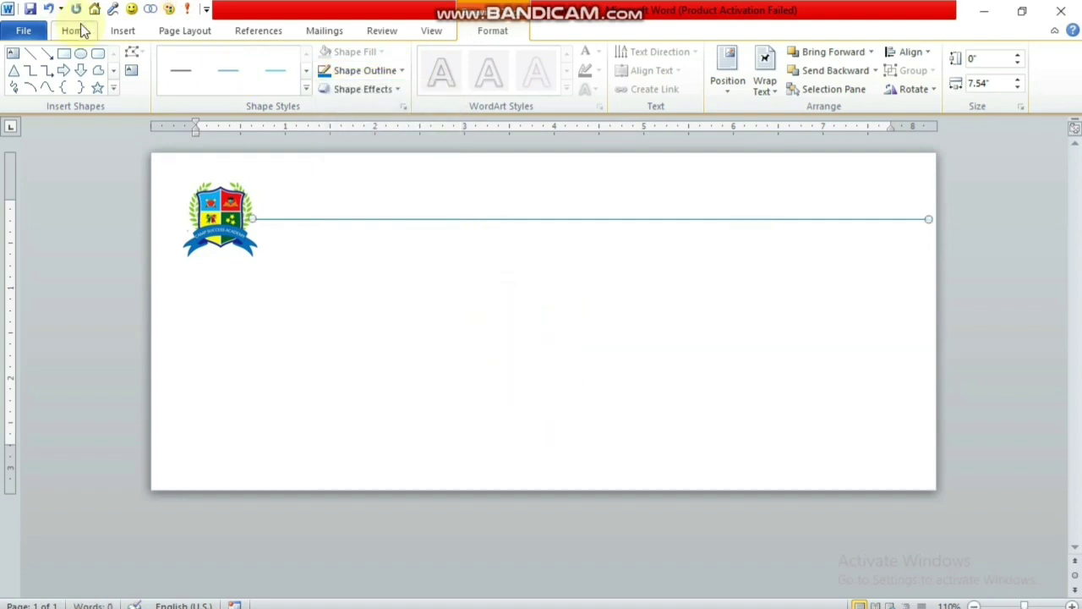
Draw an outline-free rectangle bar along the bottom-right, 5.69" long
{"action": "left_click", "coordinate": [65, 54]}
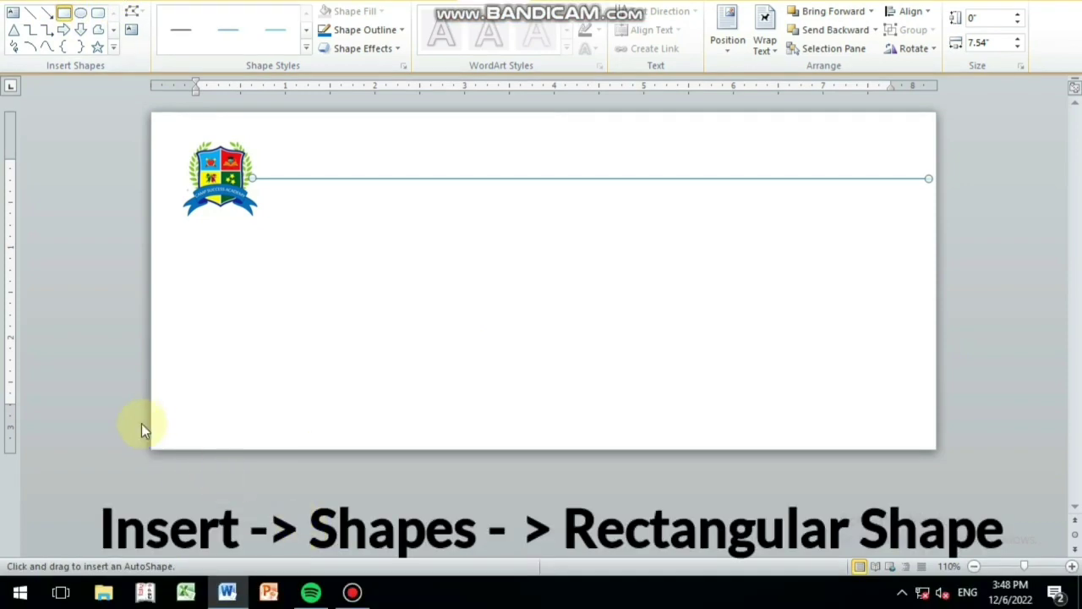
{"action": "left_click_drag", "start_coordinate": [151, 420], "coordinate": [936, 449]}
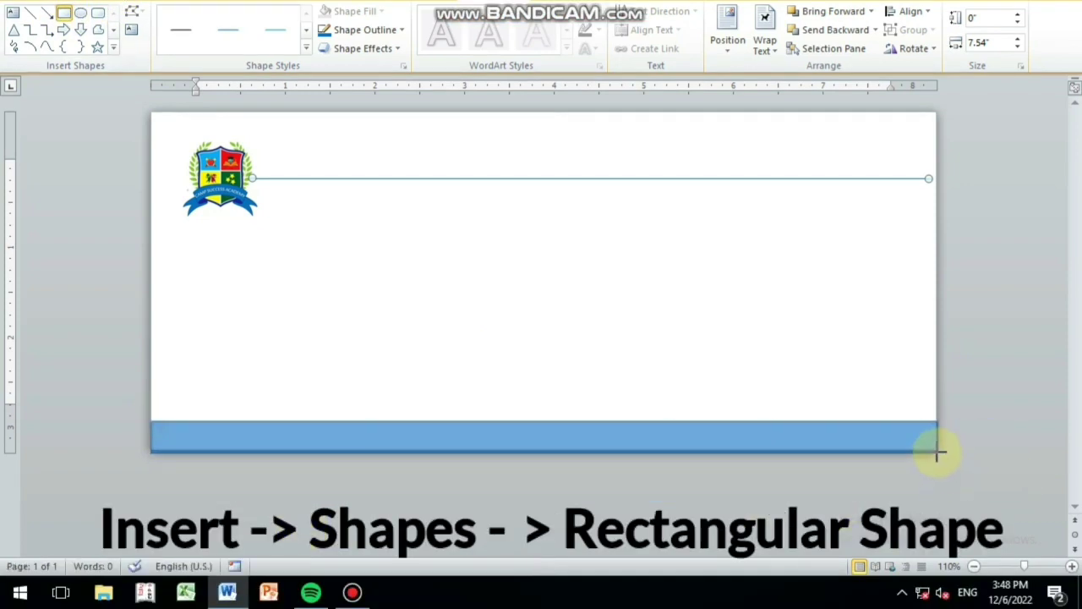
{"action": "left_click_drag", "start_coordinate": [152, 436], "coordinate": [427, 436]}
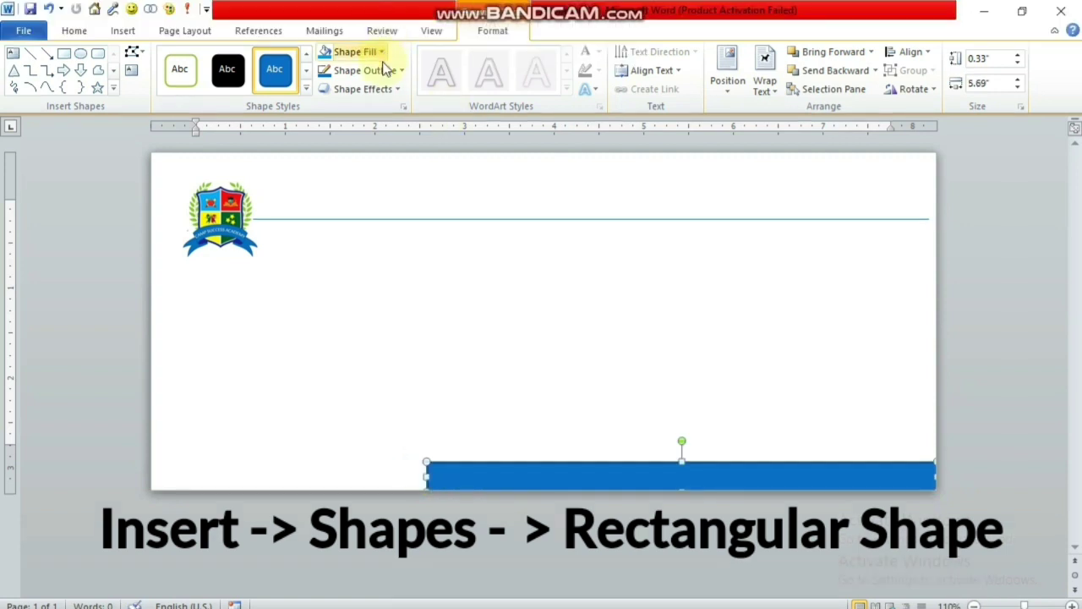
{"action": "left_click", "coordinate": [363, 29]}
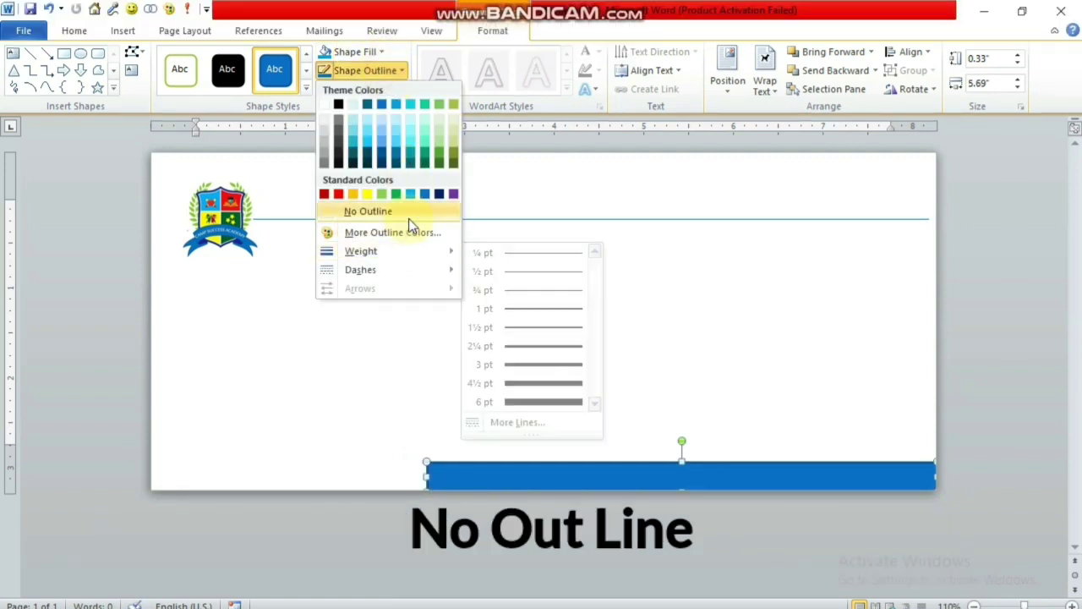
{"action": "left_click", "coordinate": [406, 211]}
Fill the bar with dark navy blue and turn on Edit Points
{"action": "left_click", "coordinate": [381, 53]}
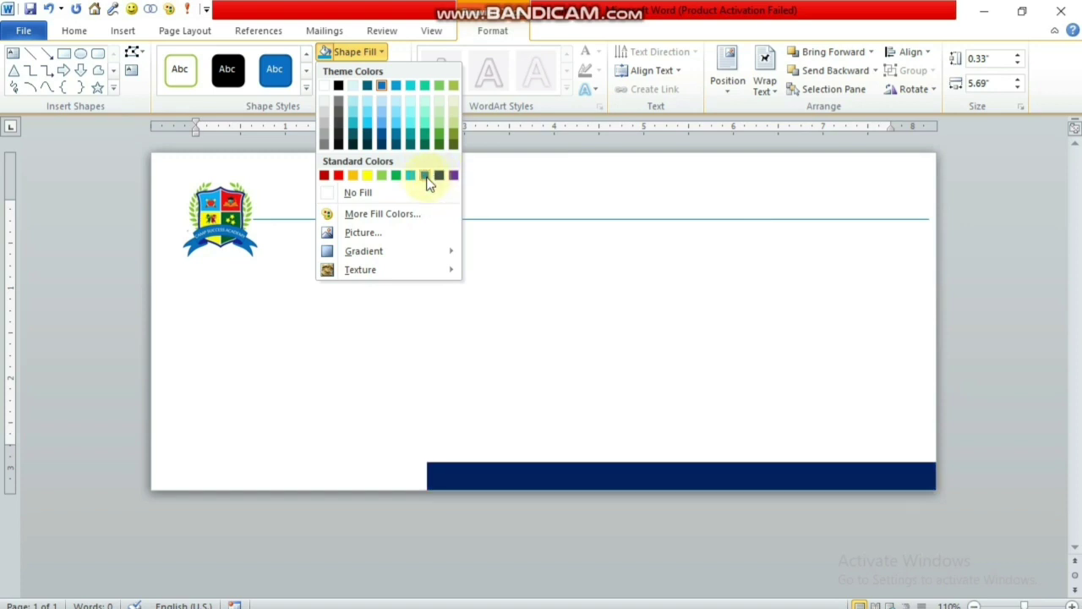
{"action": "left_click", "coordinate": [388, 213]}
{"action": "left_click", "coordinate": [525, 168]}
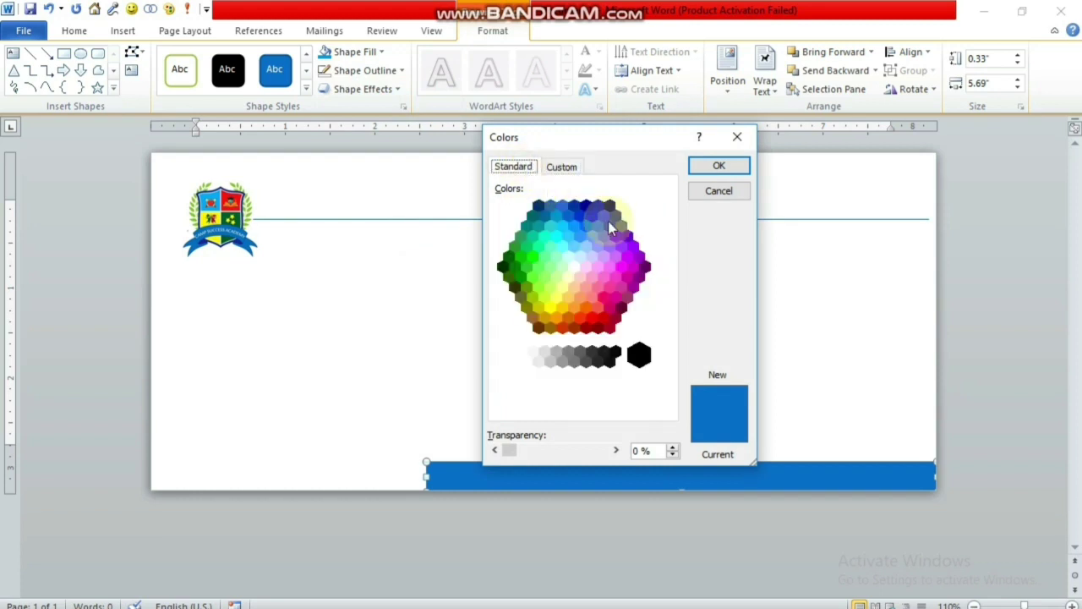
{"action": "left_click", "coordinate": [596, 218]}
{"action": "left_click", "coordinate": [716, 166]}
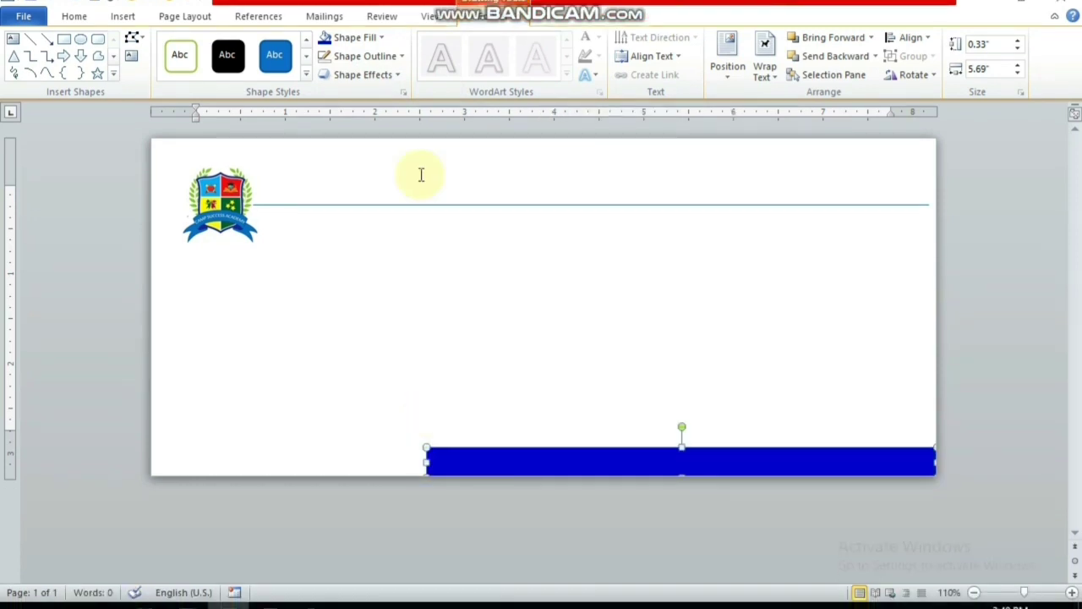
{"action": "left_click", "coordinate": [381, 51]}
{"action": "left_click", "coordinate": [324, 205]}
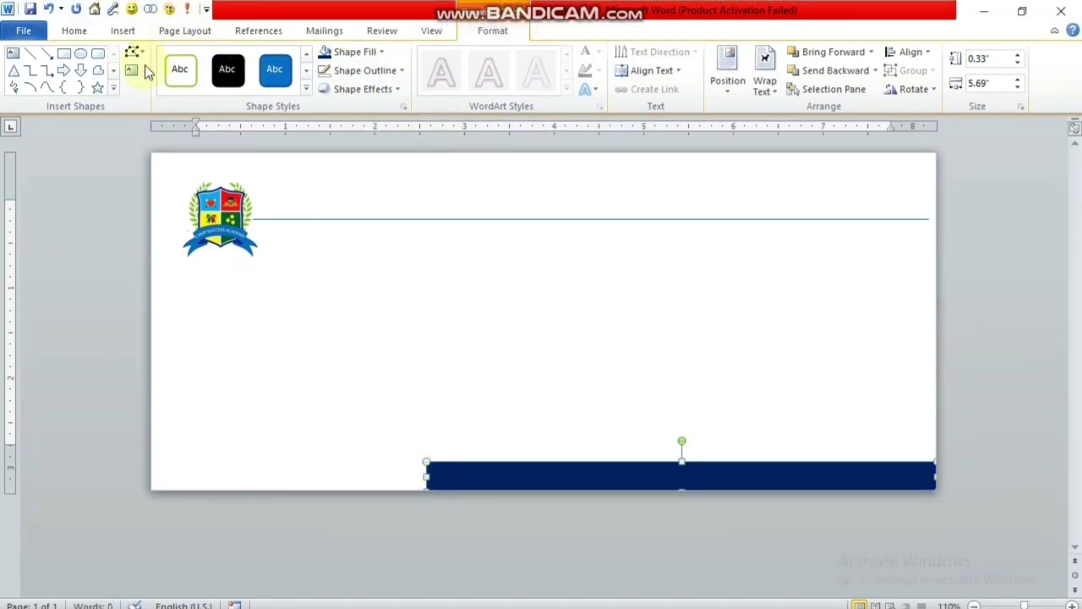
{"action": "left_click", "coordinate": [135, 54]}
{"action": "left_click", "coordinate": [173, 94]}
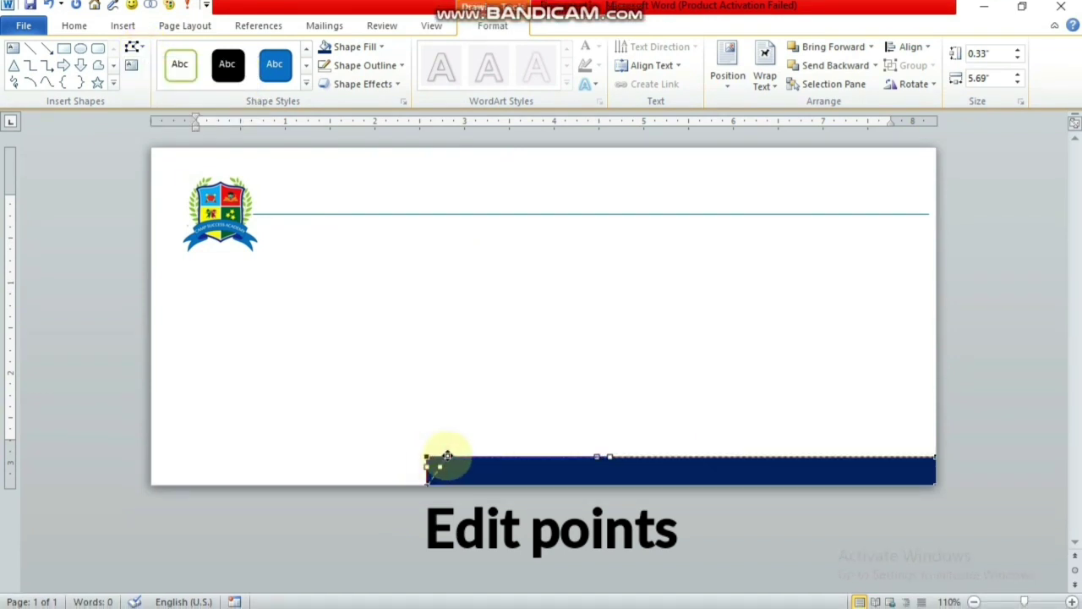
Drag the navy bar's top-left point right to slant its left end
{"action": "left_click_drag", "start_coordinate": [450, 457], "coordinate": [449, 457]}
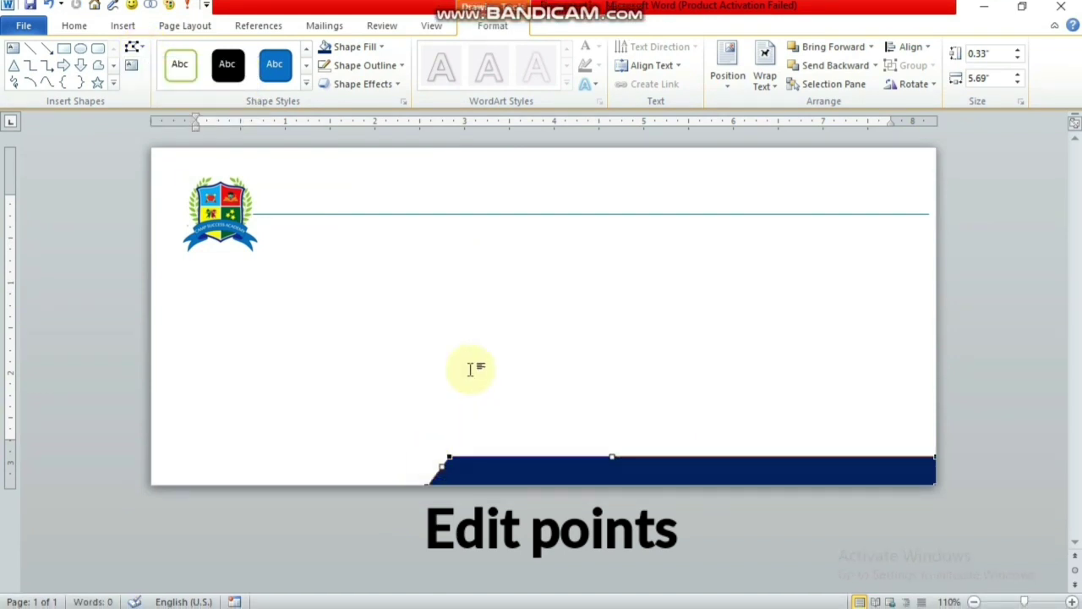
{"action": "left_click", "coordinate": [428, 400]}
{"action": "left_click", "coordinate": [512, 457]}
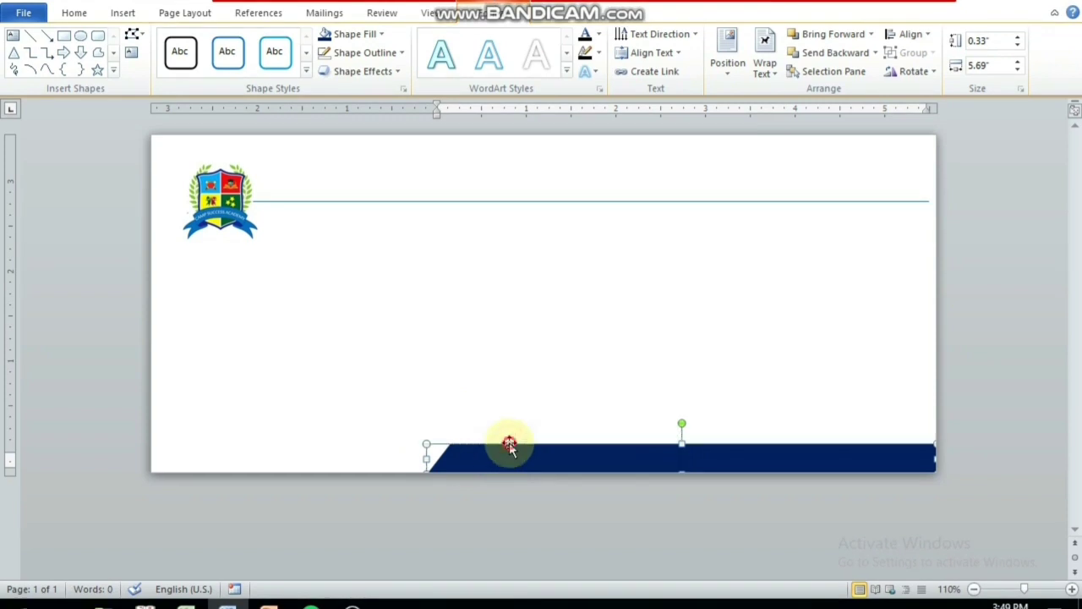
Duplicate the bar, flip it horizontally and vertically, move it bottom-left and fill it red
{"action": "key", "text": "ctrl+c"}
{"action": "key", "text": "ctrl+v"}
{"action": "left_click_drag", "start_coordinate": [545, 454], "coordinate": [367, 372]}
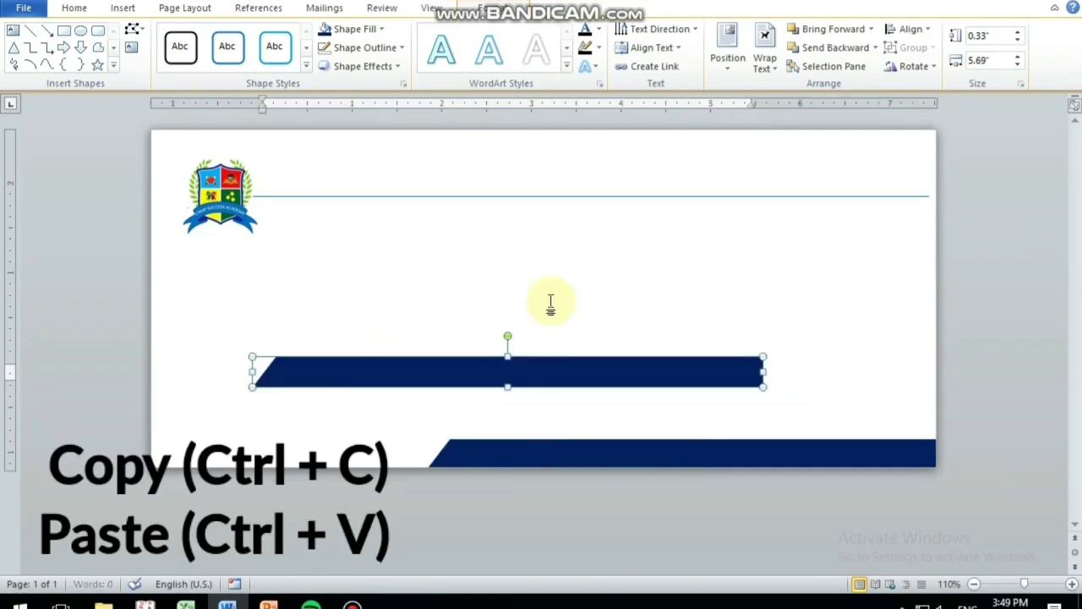
{"action": "left_click", "coordinate": [913, 66]}
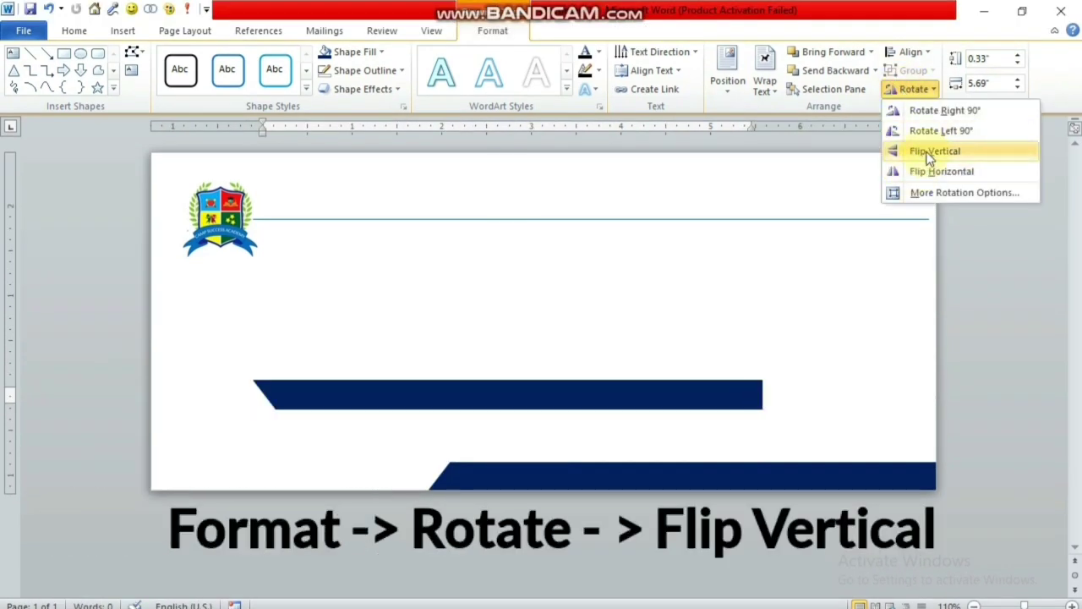
{"action": "left_click", "coordinate": [917, 170]}
{"action": "left_click", "coordinate": [913, 89]}
{"action": "left_click", "coordinate": [934, 151]}
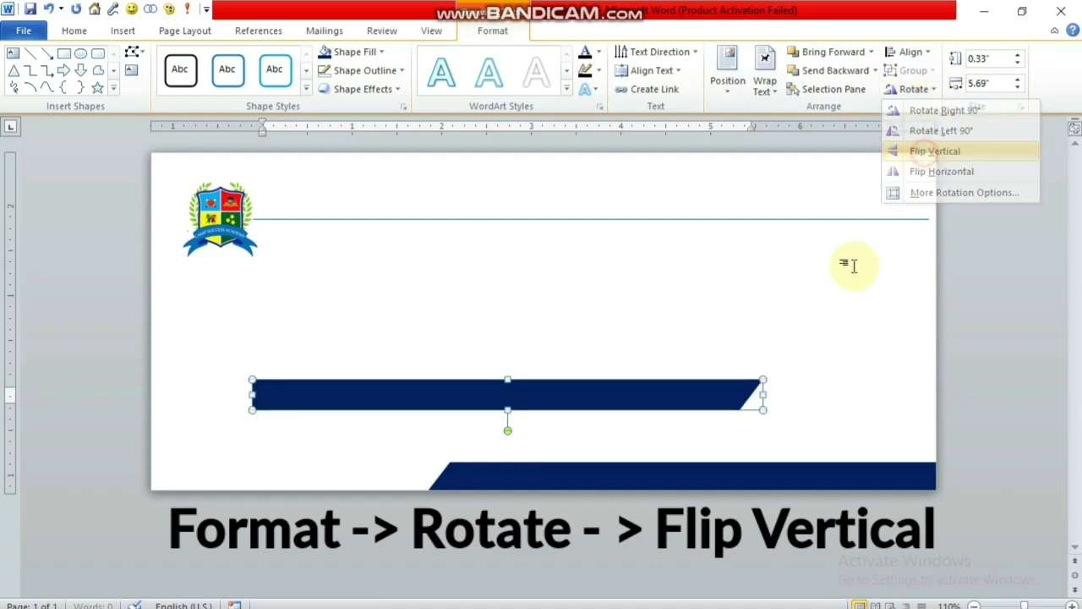
{"action": "left_click_drag", "start_coordinate": [732, 380], "coordinate": [417, 454]}
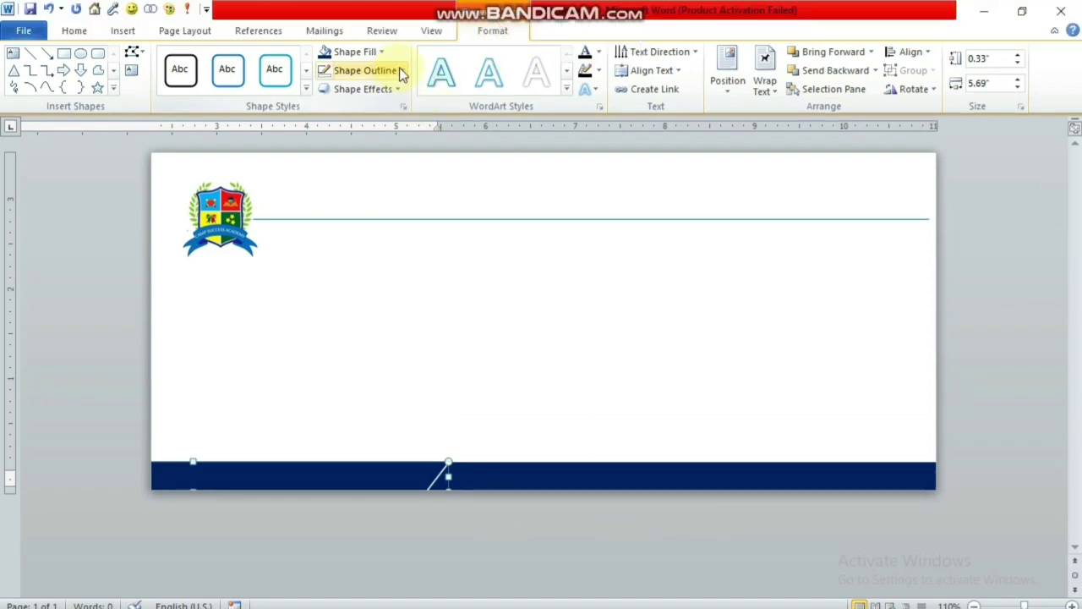
{"action": "left_click", "coordinate": [382, 54]}
{"action": "left_click", "coordinate": [335, 174]}
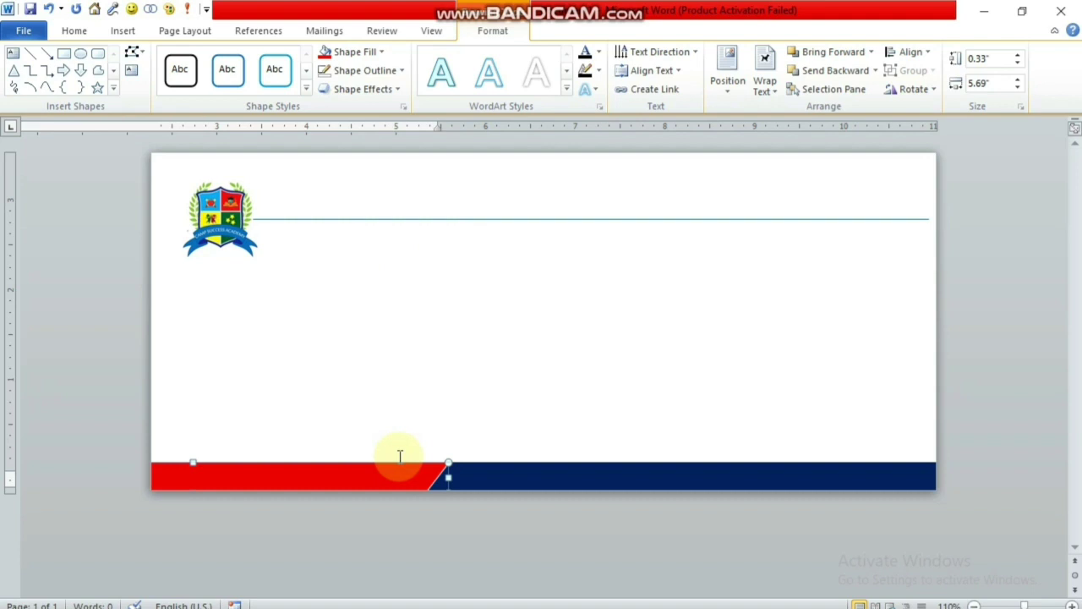
Change the thin line beside the crest from blue to a red outline
{"action": "left_click", "coordinate": [464, 221]}
{"action": "left_click", "coordinate": [476, 220]}
{"action": "left_click", "coordinate": [372, 70]}
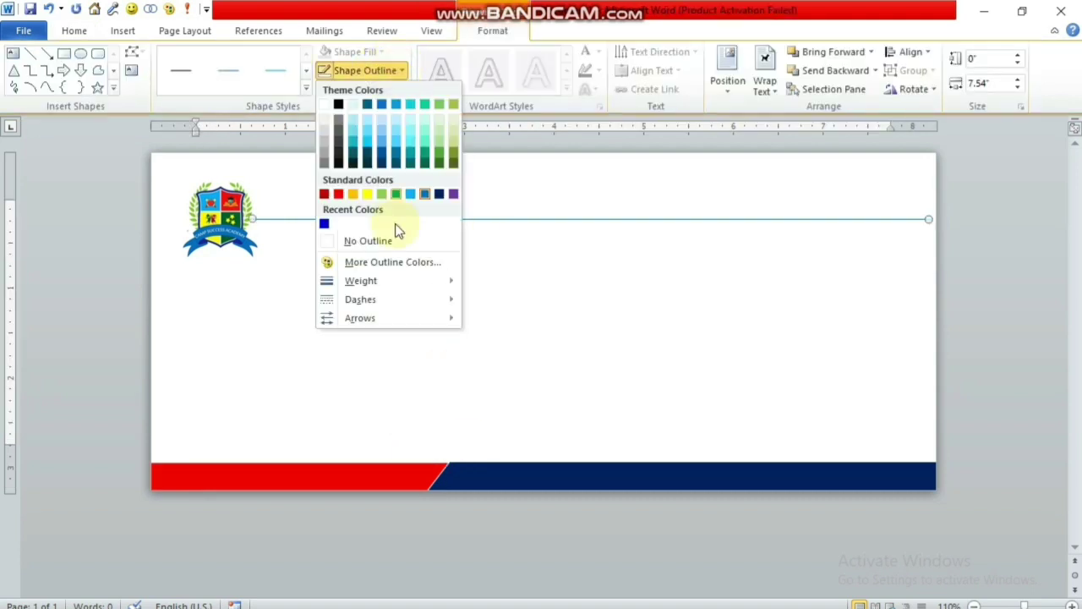
{"action": "left_click", "coordinate": [336, 194]}
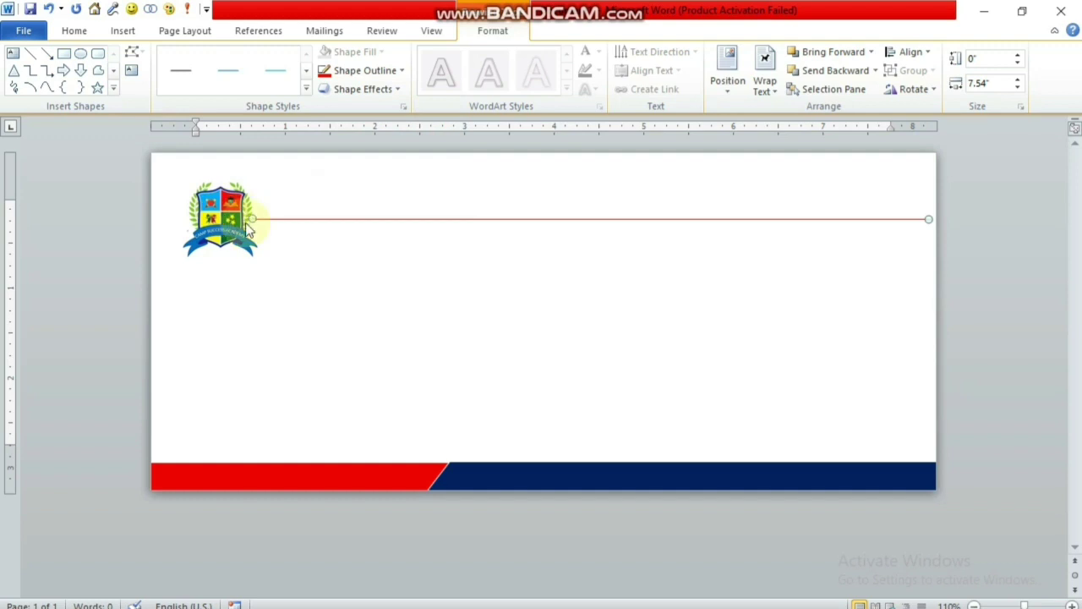
{"action": "scroll", "coordinate": [355, 372], "scroll_direction": "up", "scroll_amount": 4, "text": "ctrl"}
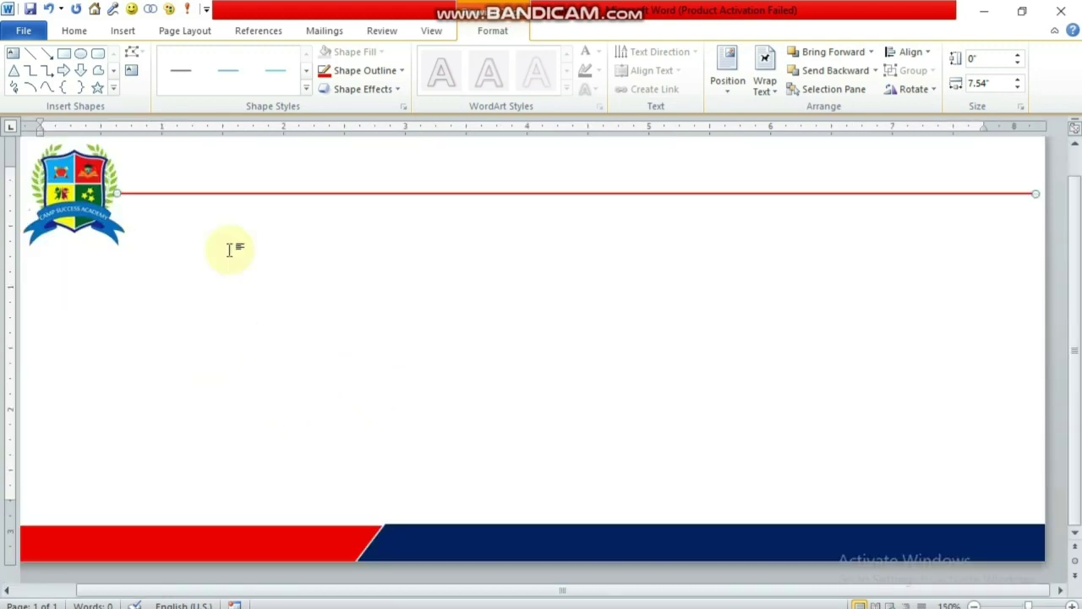
{"action": "left_click", "coordinate": [131, 72]}
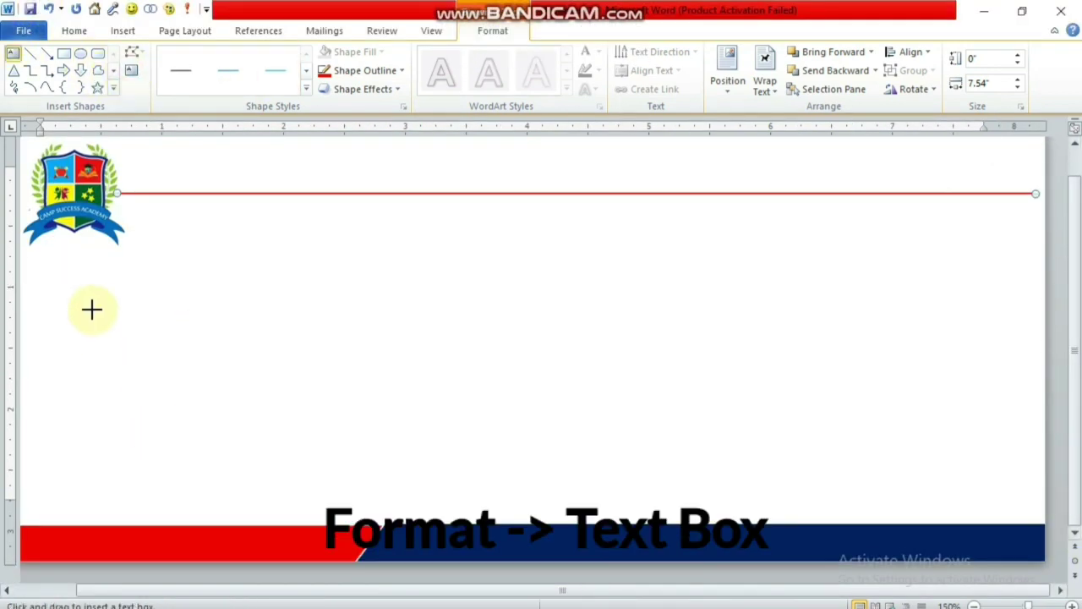
Draw a text box below the crest and type the school's e-mail, website and street address
{"action": "left_click_drag", "start_coordinate": [92, 308], "coordinate": [509, 506]}
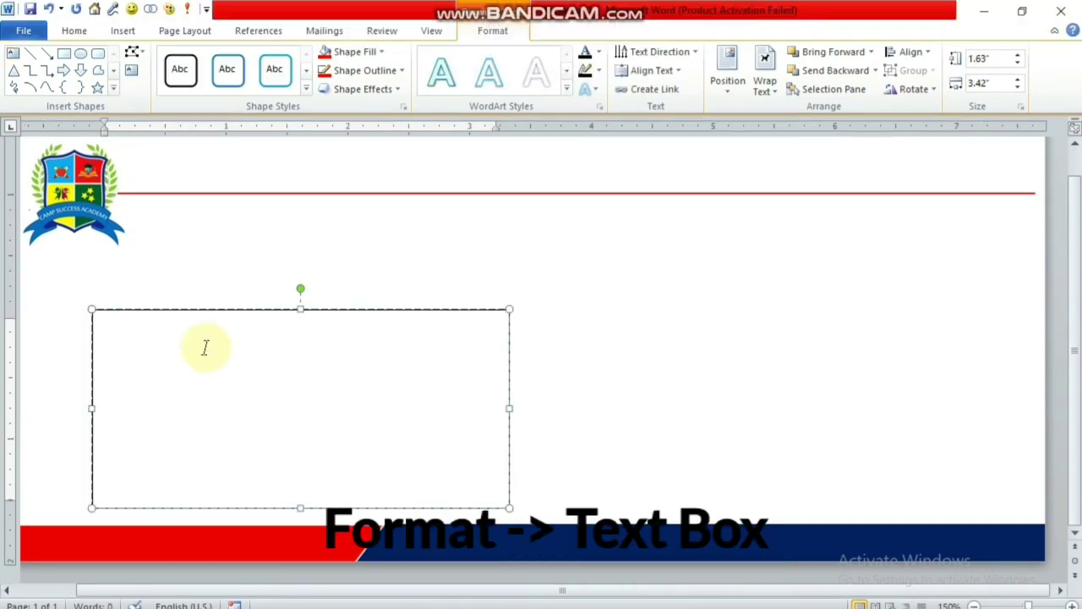
{"action": "left_click", "coordinate": [266, 371]}
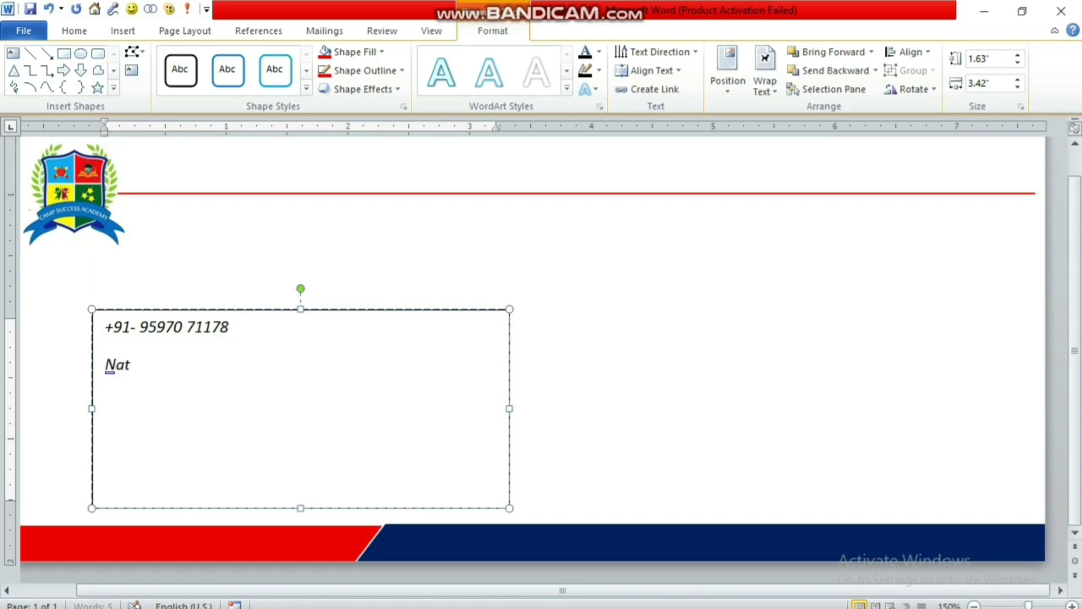
{"action": "key", "text": "Return"}
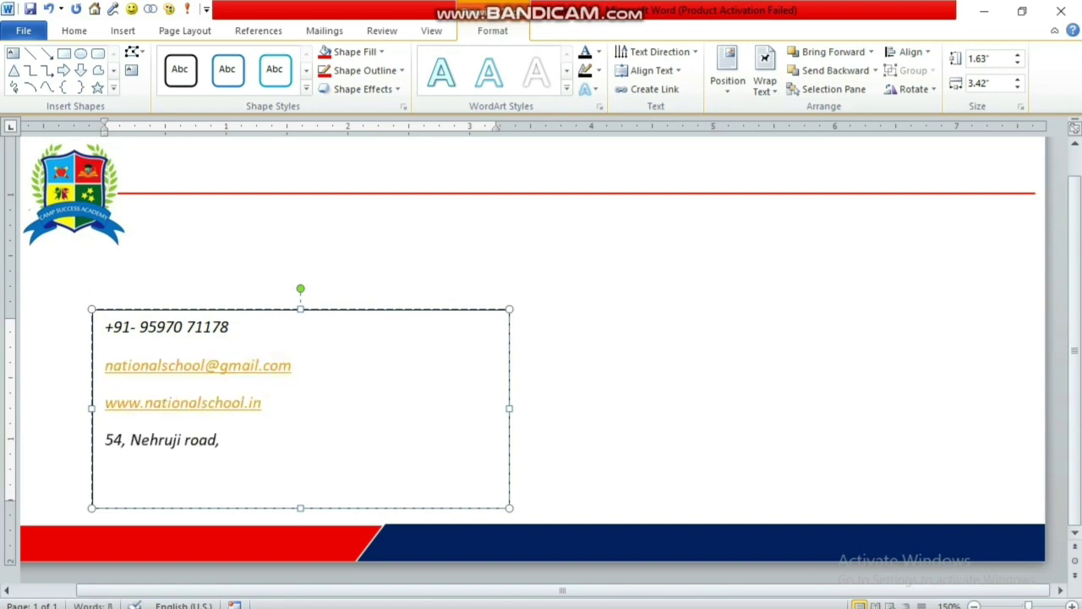
{"action": "type", "text": " opp to old bus stand"}
{"action": "key", "text": "BackSpace"}
{"action": "key", "text": "BackSpace"}
{"action": "key", "text": "BackSpace"}
{"action": "type", "text": "near hosp"}
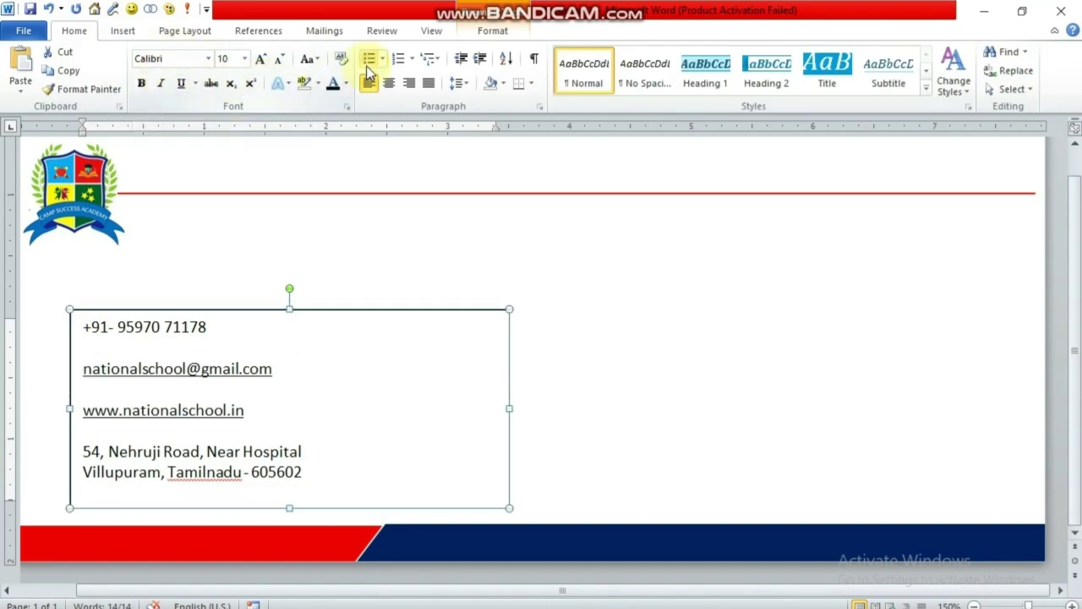
Remove the contact text box's outline
{"action": "left_click", "coordinate": [491, 30]}
{"action": "left_click", "coordinate": [364, 70]}
{"action": "left_click", "coordinate": [362, 241]}
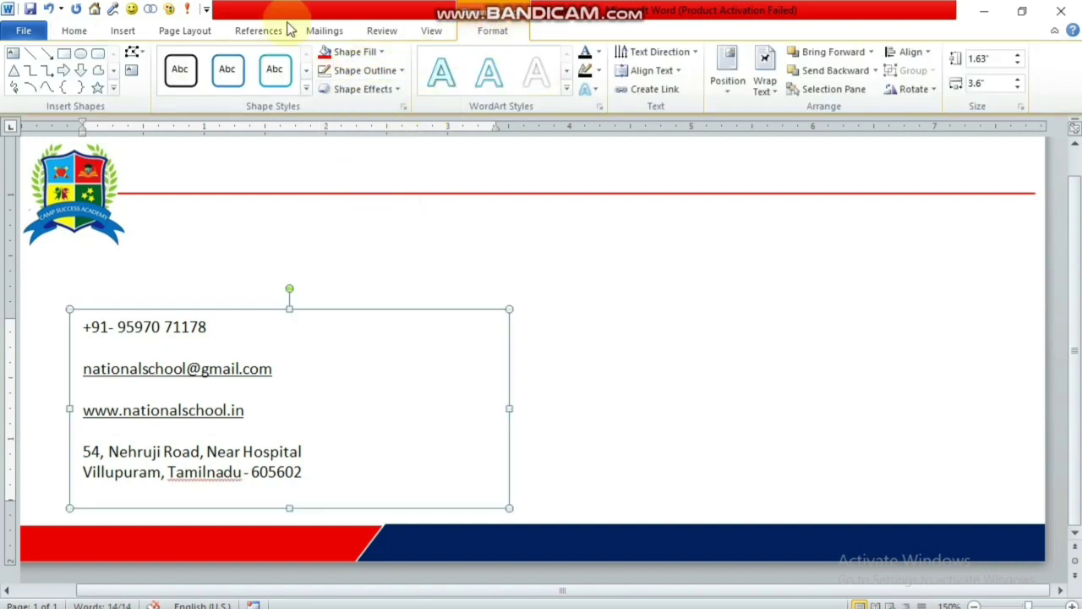
{"action": "left_click", "coordinate": [63, 52]}
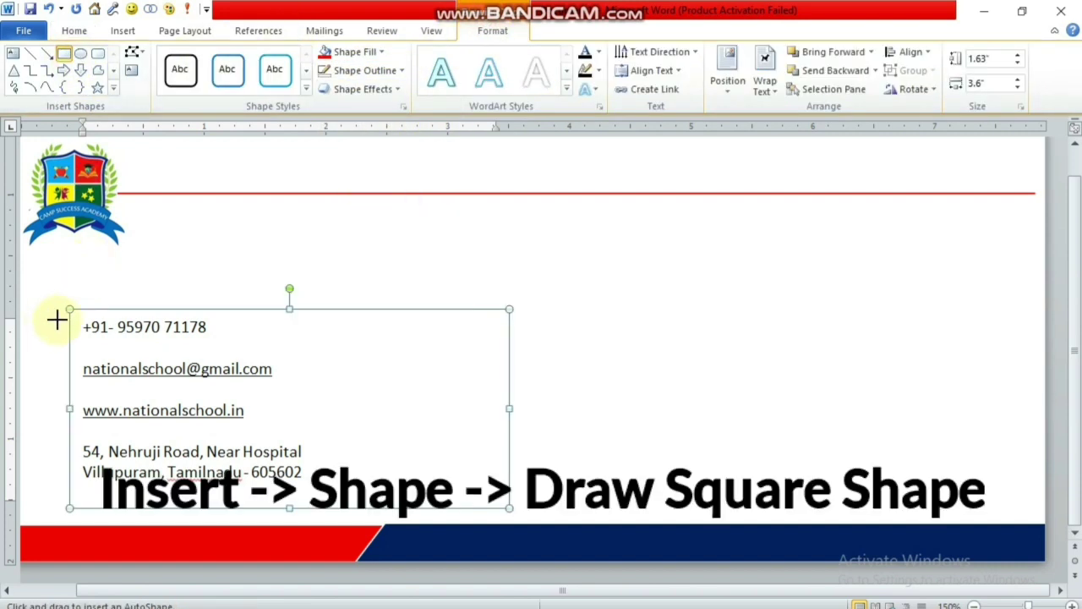
Draw a borderless red 0.25" square beside the phone number and nudge it into place
{"action": "left_click_drag", "start_coordinate": [58, 315], "coordinate": [91, 344]}
{"action": "left_click", "coordinate": [399, 72]}
{"action": "left_click", "coordinate": [372, 241]}
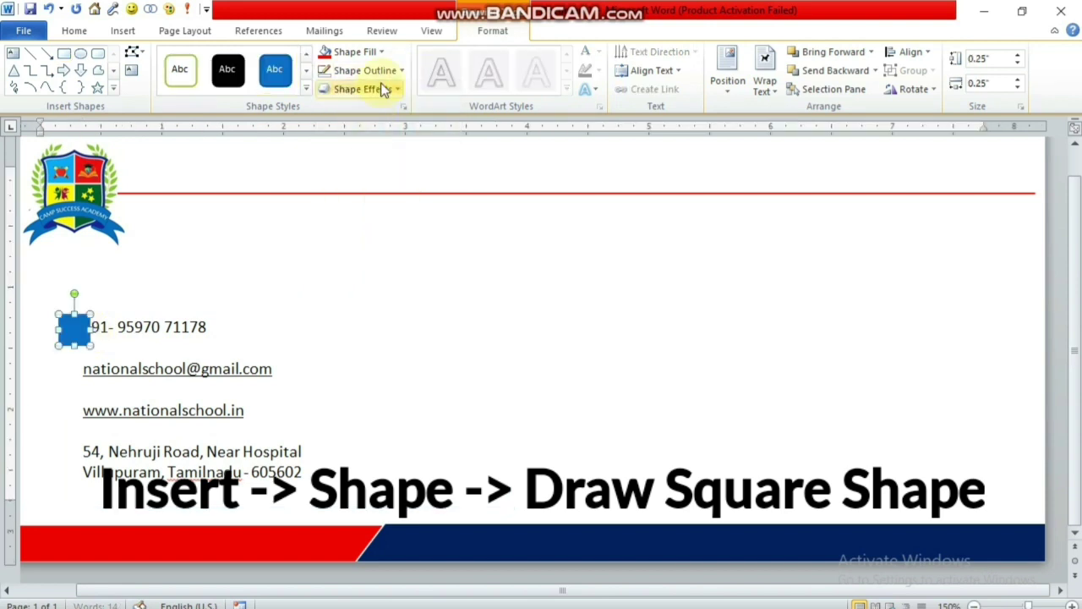
{"action": "left_click", "coordinate": [380, 51]}
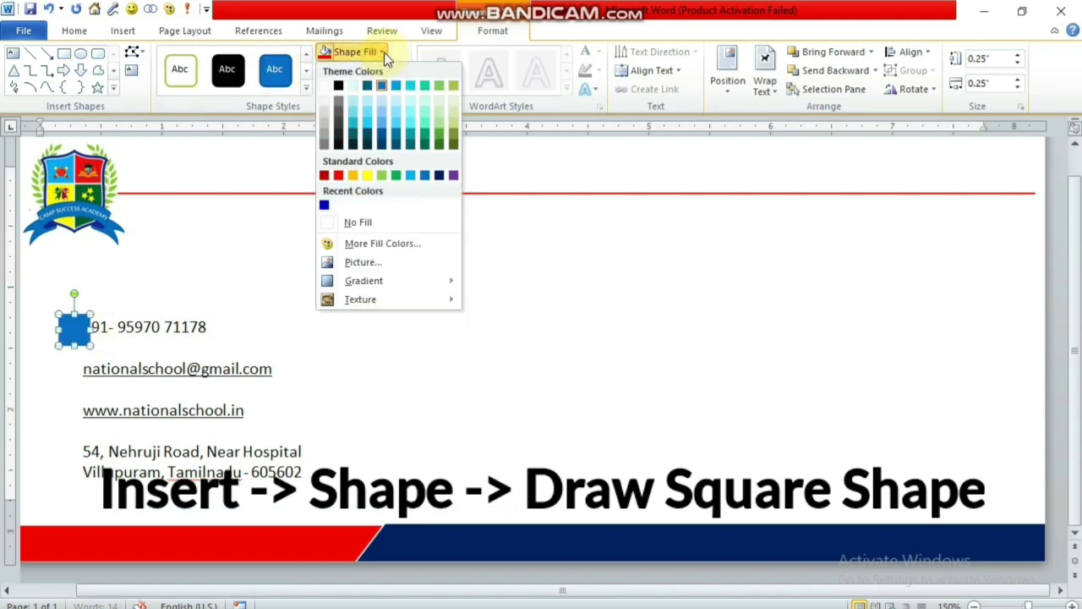
{"action": "left_click", "coordinate": [341, 177]}
{"action": "key", "text": "Left"}
{"action": "key", "text": "Left"}
{"action": "key", "text": "Left"}
{"action": "key", "text": "Up"}
{"action": "key", "text": "Left"}
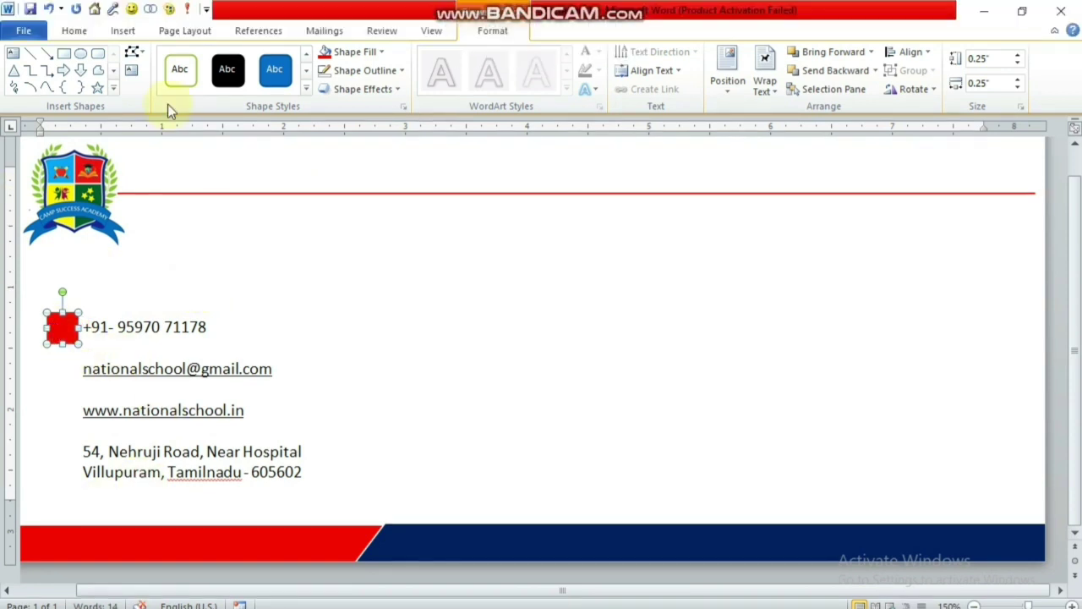
Draw a small text box over the red square and open Symbol to add a phone icon
{"action": "left_click", "coordinate": [131, 71]}
{"action": "left_click_drag", "start_coordinate": [46, 316], "coordinate": [81, 347]}
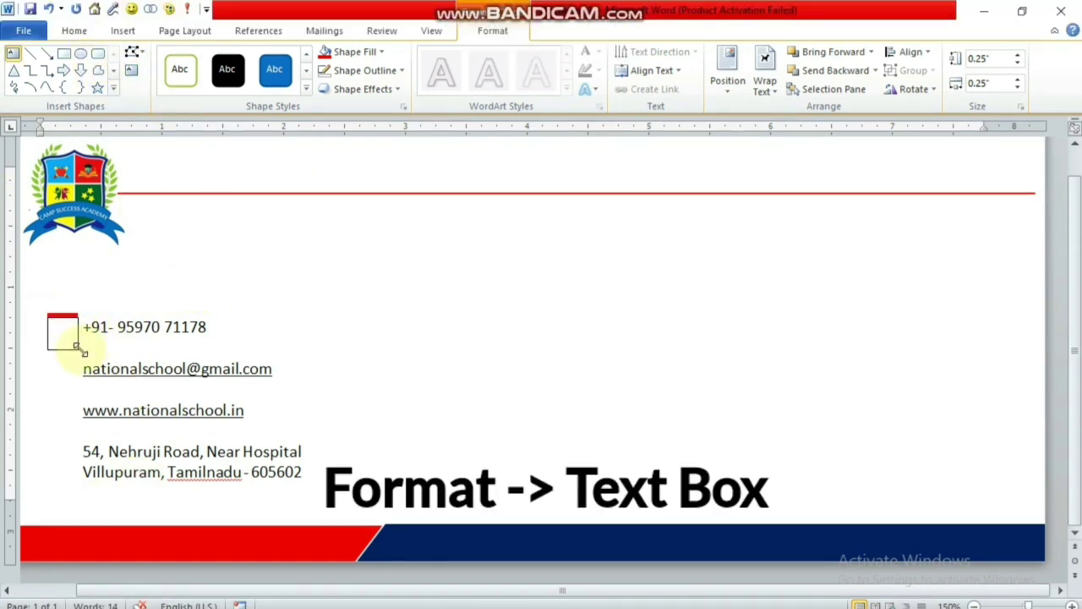
{"action": "left_click", "coordinate": [63, 334]}
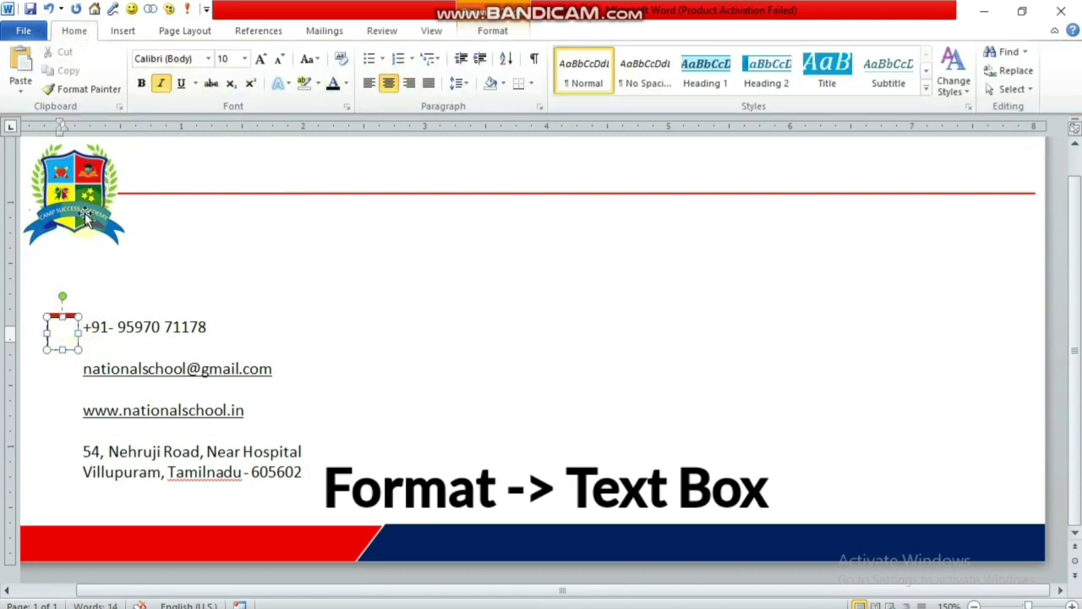
{"action": "left_click", "coordinate": [122, 30]}
{"action": "left_click", "coordinate": [1012, 68]}
Insert the phone symbol into the small box and select it
{"action": "left_click", "coordinate": [1039, 113]}
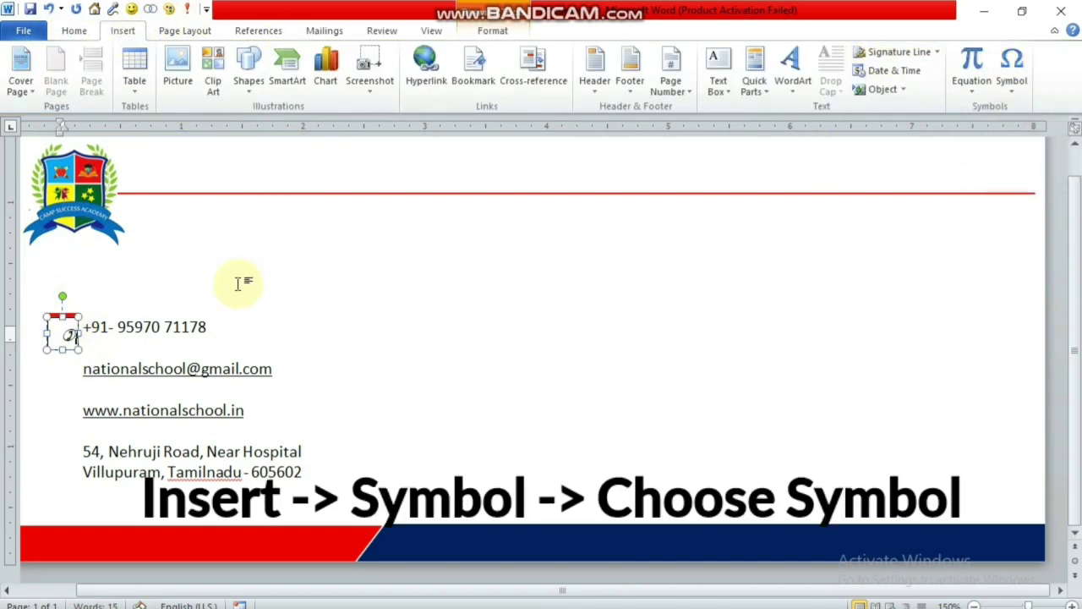
{"action": "key", "text": "ctrl+s"}
{"action": "key", "text": "Escape"}
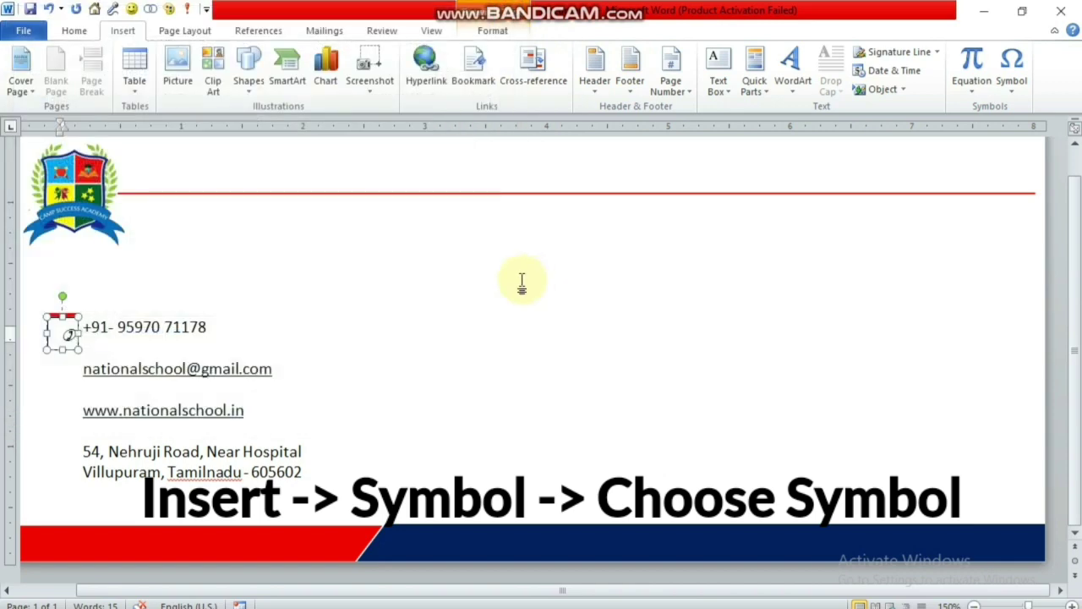
{"action": "key", "text": "shift+Left"}
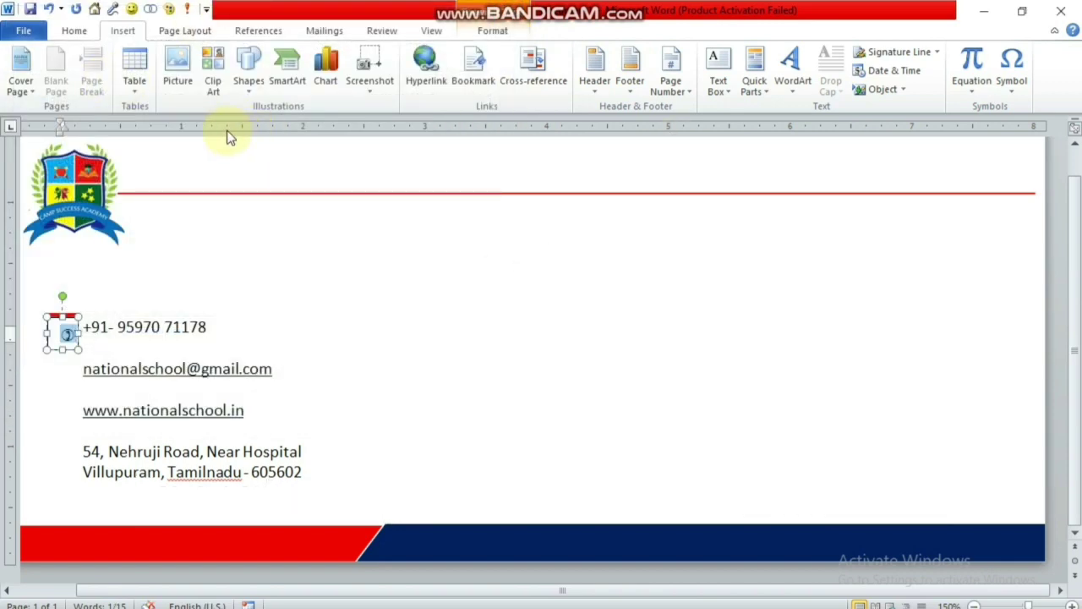
Remove the symbol box's border and fill, then enlarge and centre it on the red square
{"action": "left_click", "coordinate": [74, 30]}
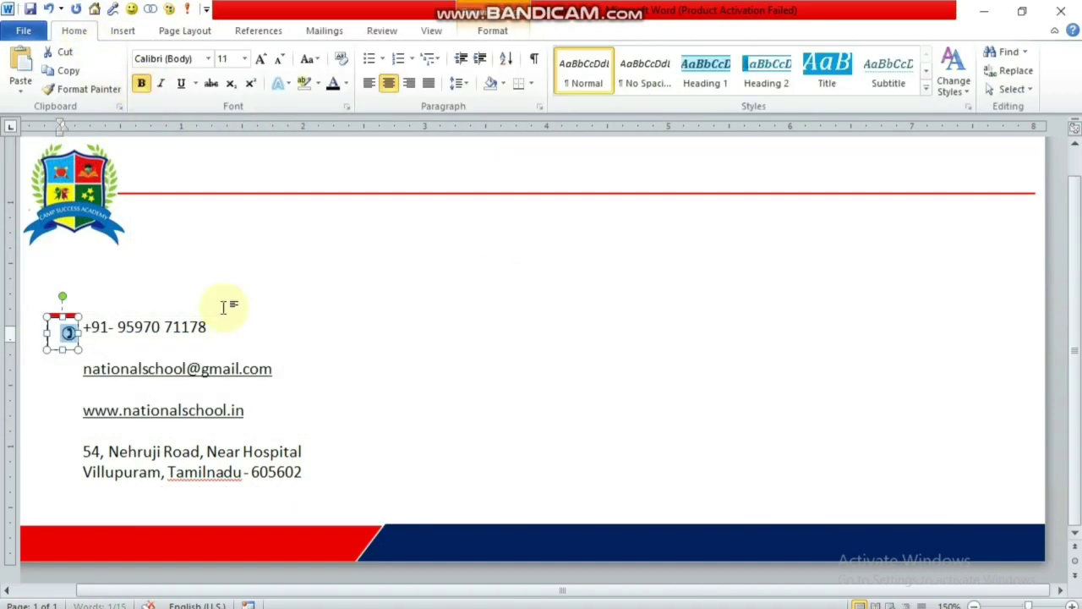
{"action": "left_click", "coordinate": [492, 30]}
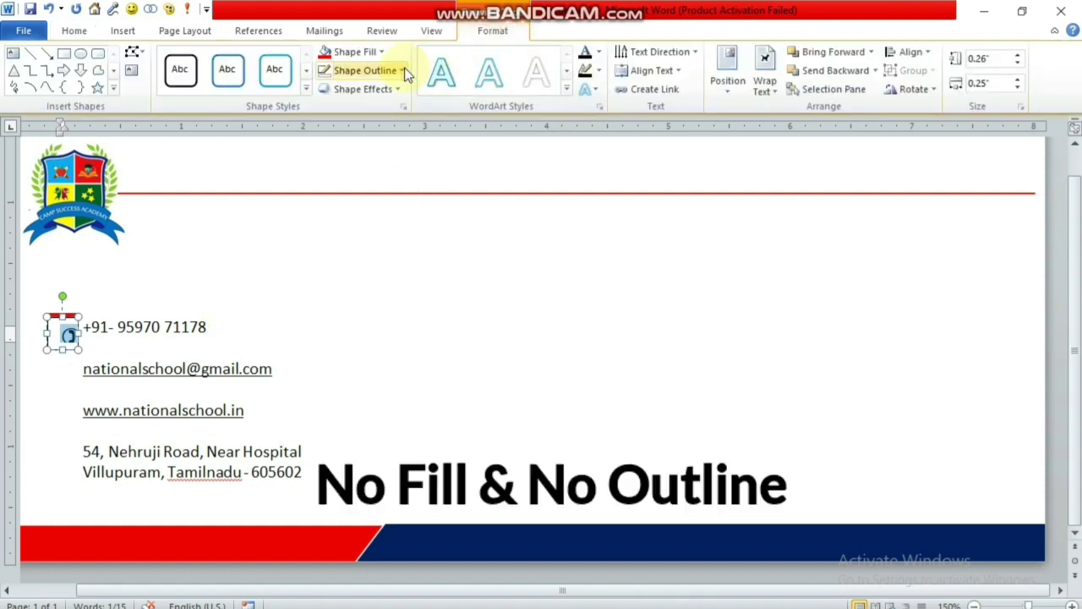
{"action": "left_click", "coordinate": [401, 70]}
{"action": "left_click", "coordinate": [378, 242]}
{"action": "left_click", "coordinate": [358, 222]}
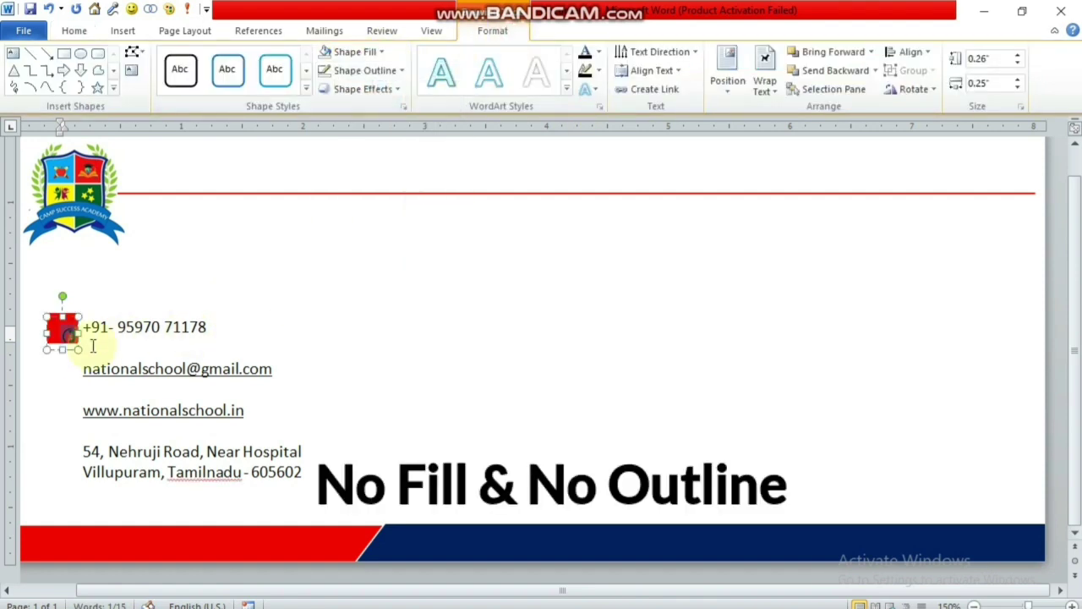
{"action": "left_click_drag", "start_coordinate": [82, 349], "coordinate": [113, 373]}
{"action": "left_click_drag", "start_coordinate": [102, 317], "coordinate": [84, 304]}
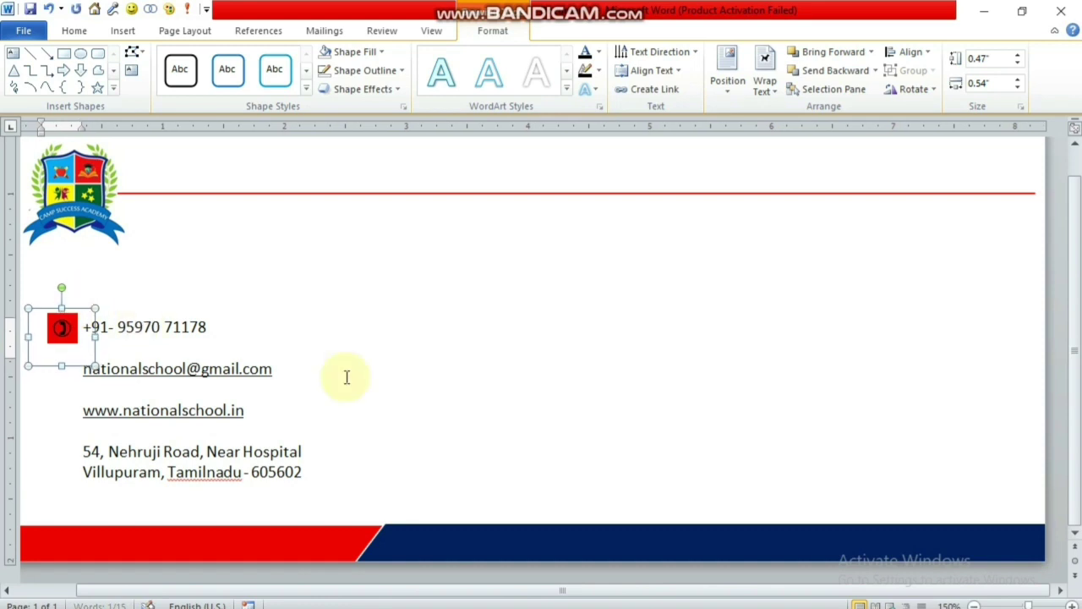
Colour the phone symbol white and bring up the Selection Pane
{"action": "left_click", "coordinate": [598, 51]}
{"action": "left_click", "coordinate": [589, 108]}
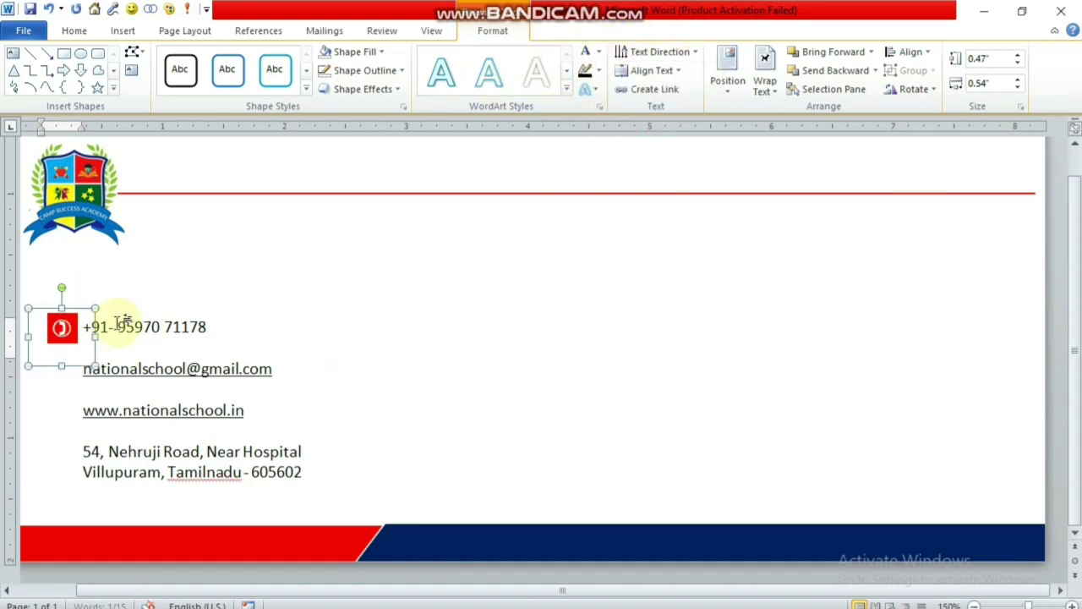
{"action": "left_click", "coordinate": [85, 30]}
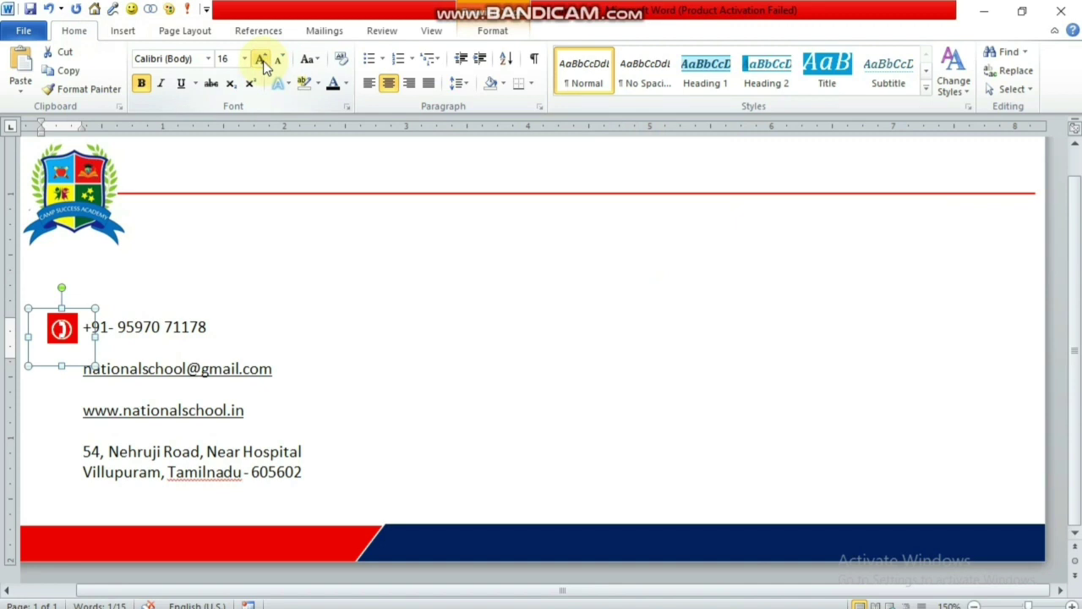
{"action": "left_click", "coordinate": [494, 34]}
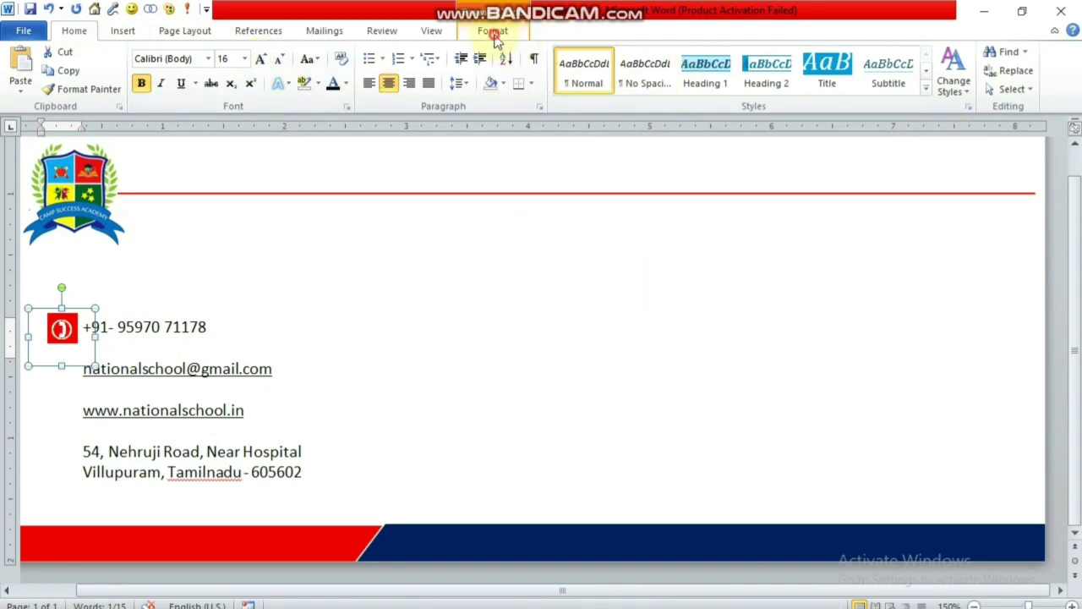
{"action": "left_click", "coordinate": [827, 89]}
Group the phone symbol with its red square and place a copy beside the email line
{"action": "left_click", "coordinate": [974, 180], "text": "ctrl"}
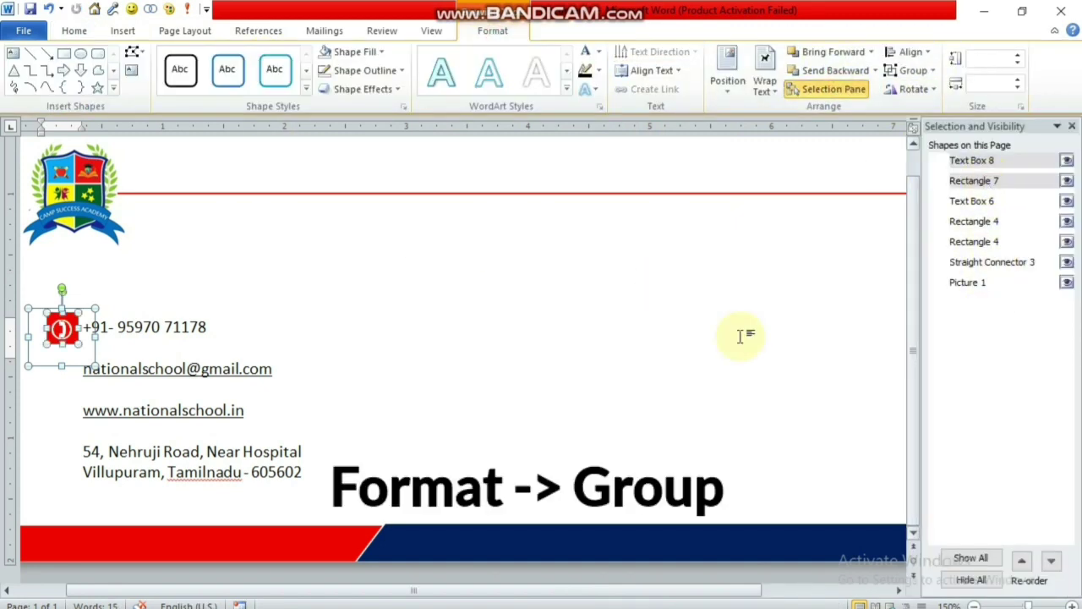
{"action": "left_click", "coordinate": [913, 70]}
{"action": "left_click", "coordinate": [924, 88]}
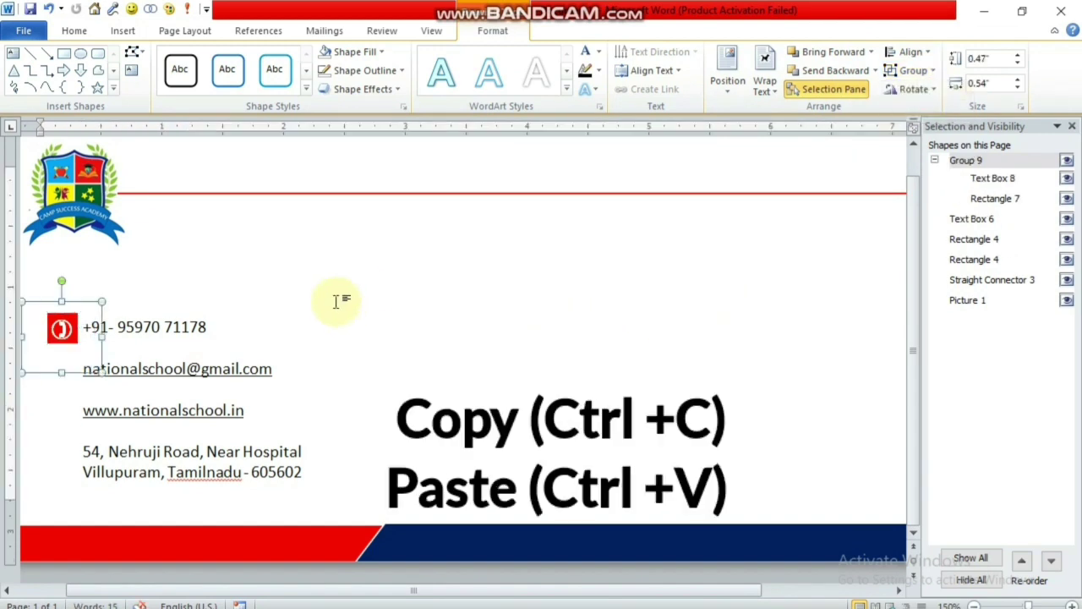
{"action": "key", "text": "ctrl+c"}
{"action": "key", "text": "ctrl+v"}
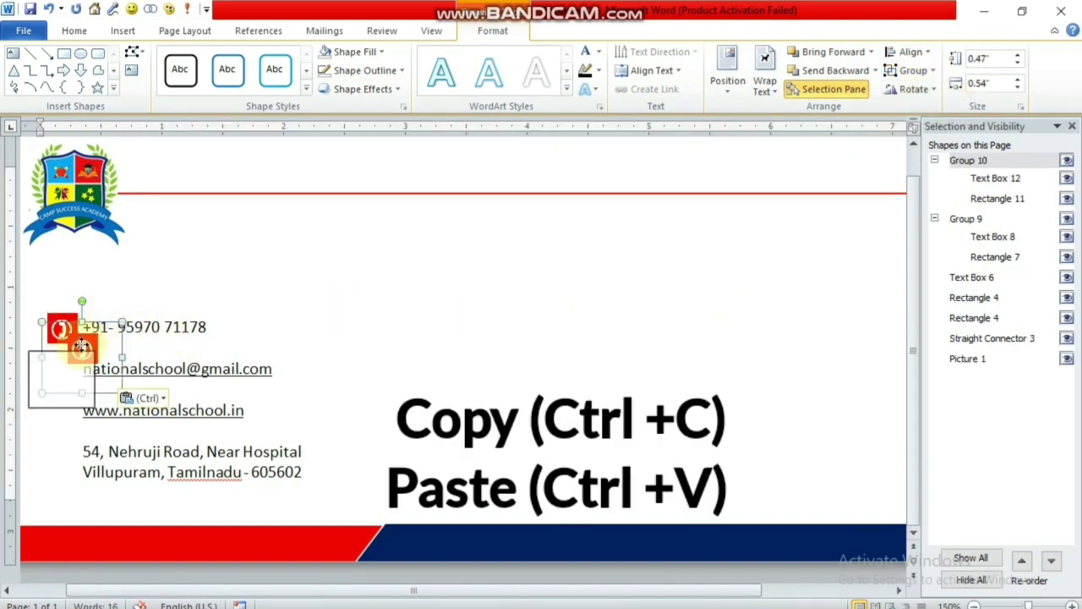
{"action": "left_click_drag", "start_coordinate": [102, 328], "coordinate": [81, 349]}
Paste two more icon copies beside the website and postal address lines, nudging them into line
{"action": "key", "text": "ctrl+c"}
{"action": "key", "text": "ctrl+v"}
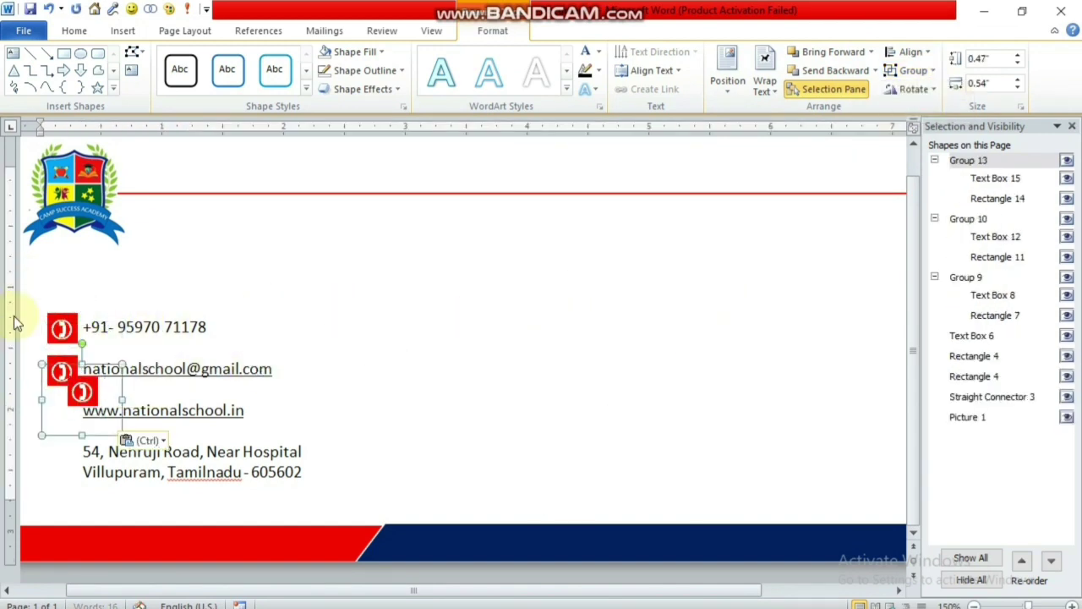
{"action": "left_click_drag", "start_coordinate": [99, 365], "coordinate": [79, 387]}
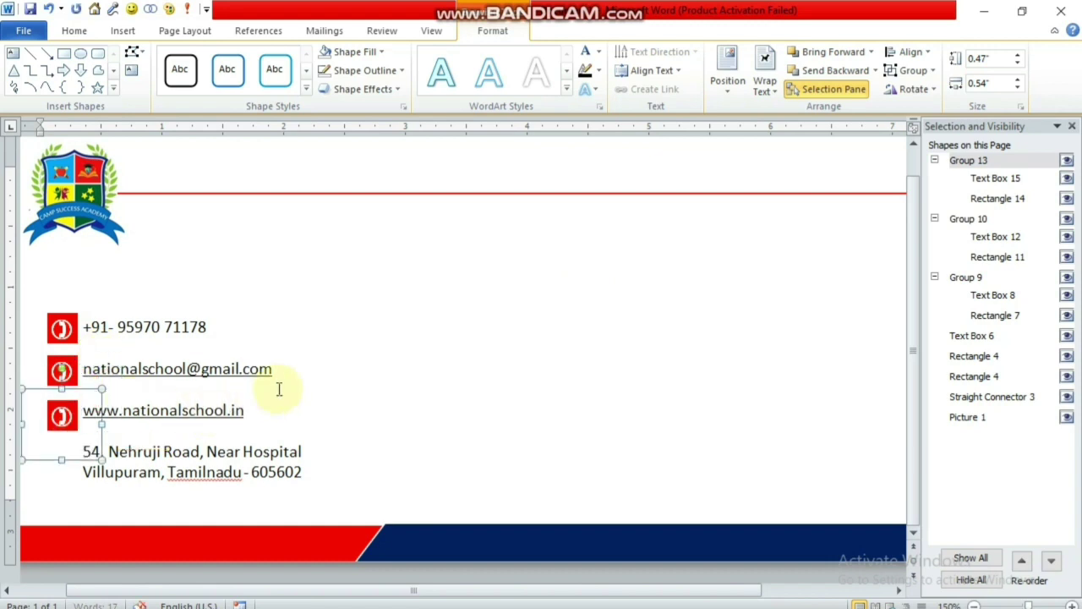
{"action": "key", "text": "Up"}
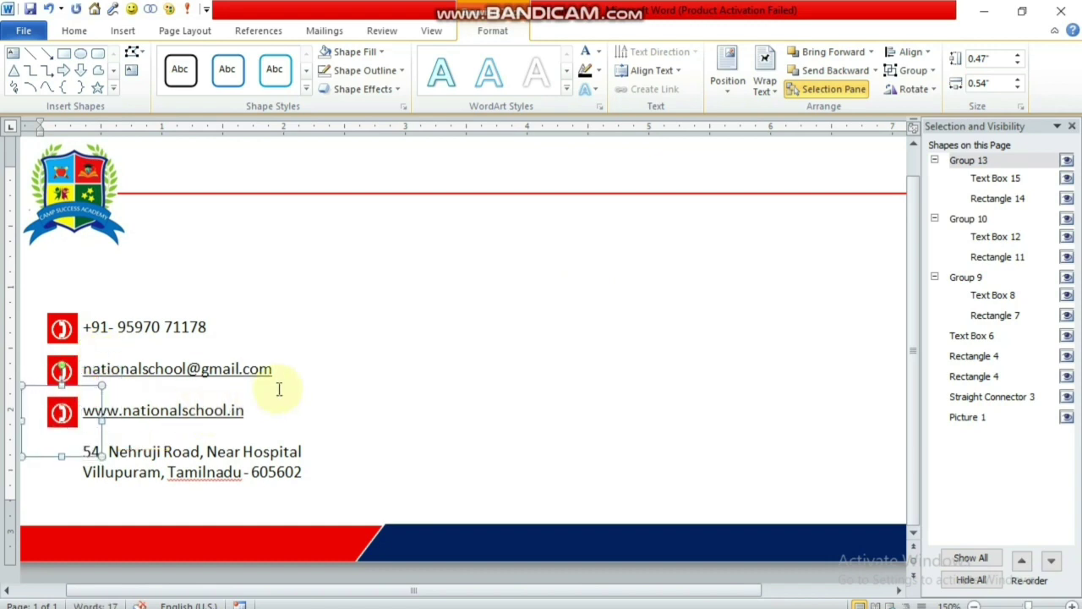
{"action": "key", "text": "ctrl+v"}
{"action": "left_click_drag", "start_coordinate": [96, 415], "coordinate": [76, 456]}
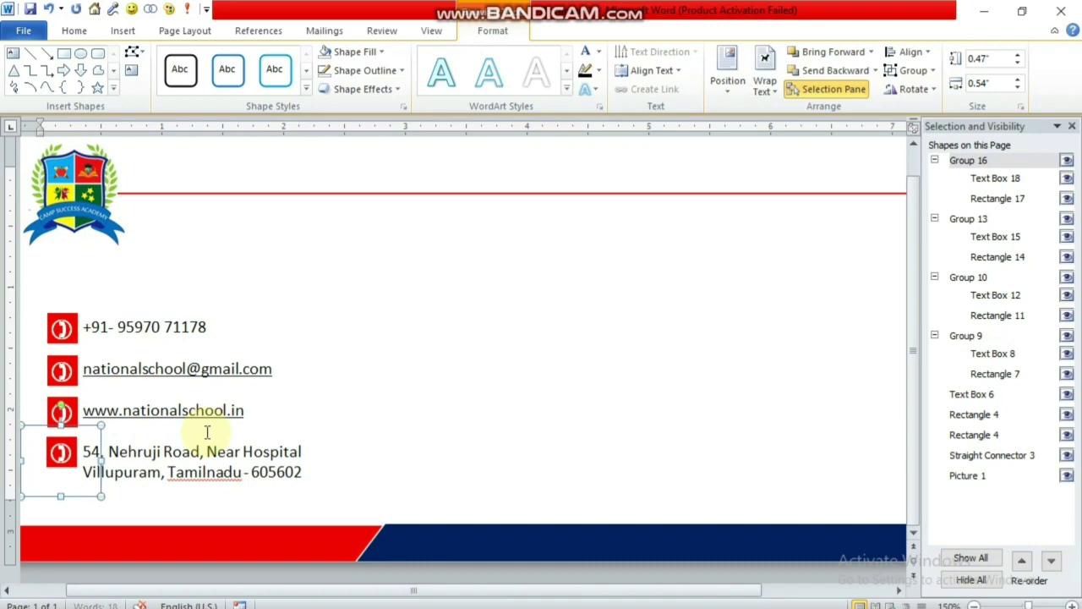
{"action": "key", "text": "Down"}
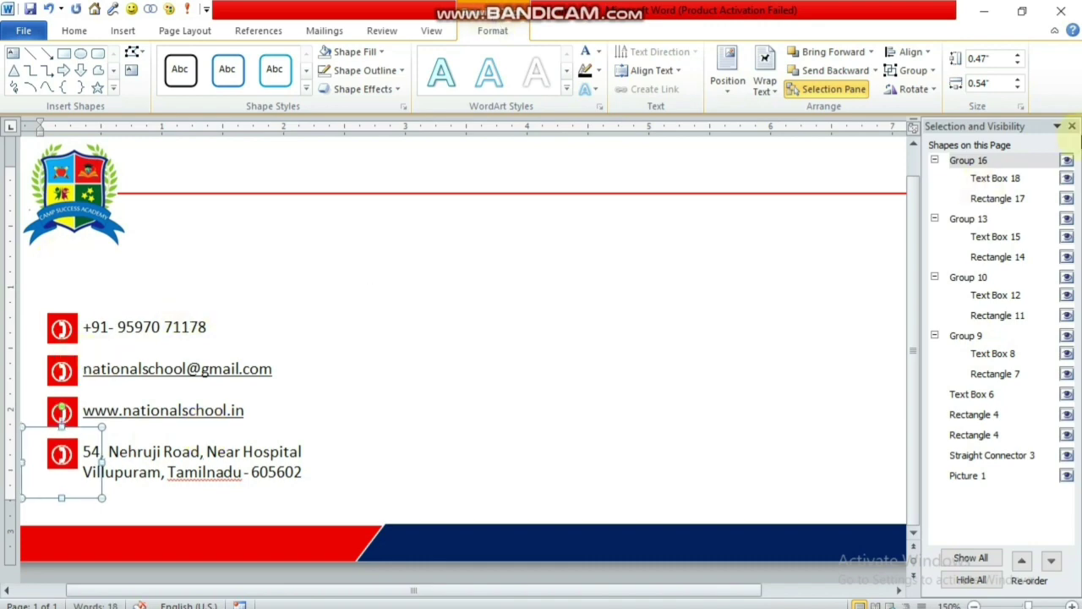
{"action": "left_click", "coordinate": [1072, 126]}
Replace the email icon's symbol with an envelope from recent symbols
{"action": "scroll", "coordinate": [280, 362], "scroll_direction": "up", "scroll_amount": 9}
{"action": "left_click", "coordinate": [76, 203]}
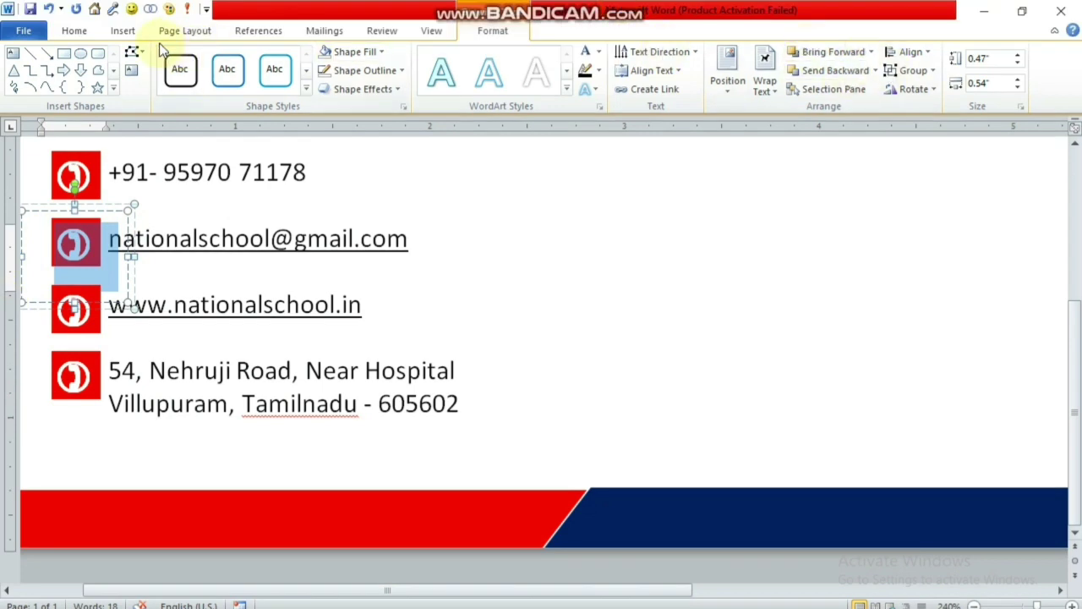
{"action": "left_click", "coordinate": [123, 30]}
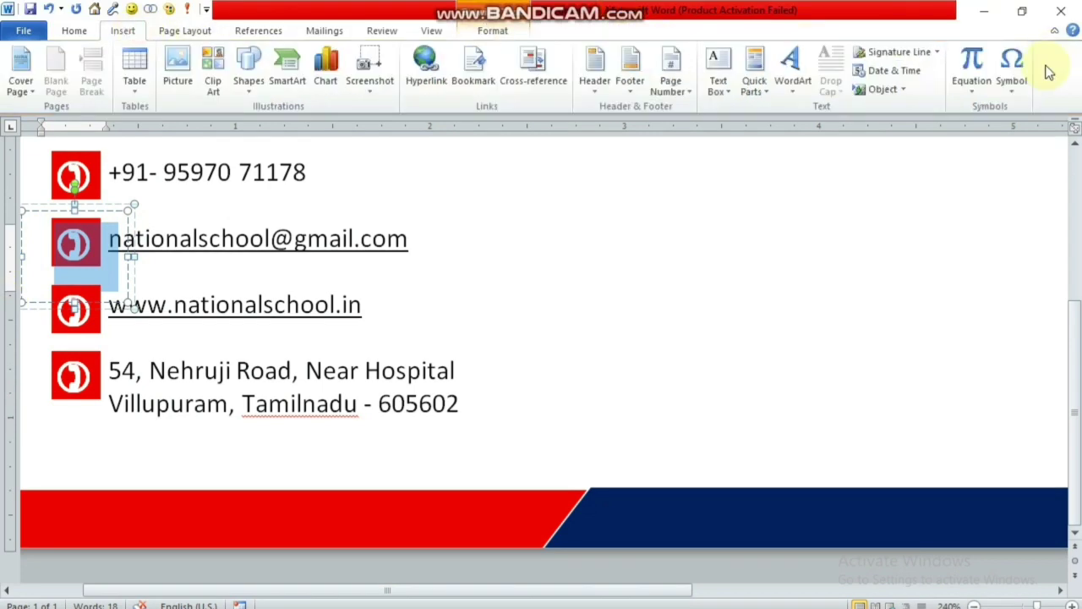
{"action": "left_click", "coordinate": [1012, 67]}
{"action": "left_click", "coordinate": [1023, 111]}
{"action": "key", "text": "shift+Left"}
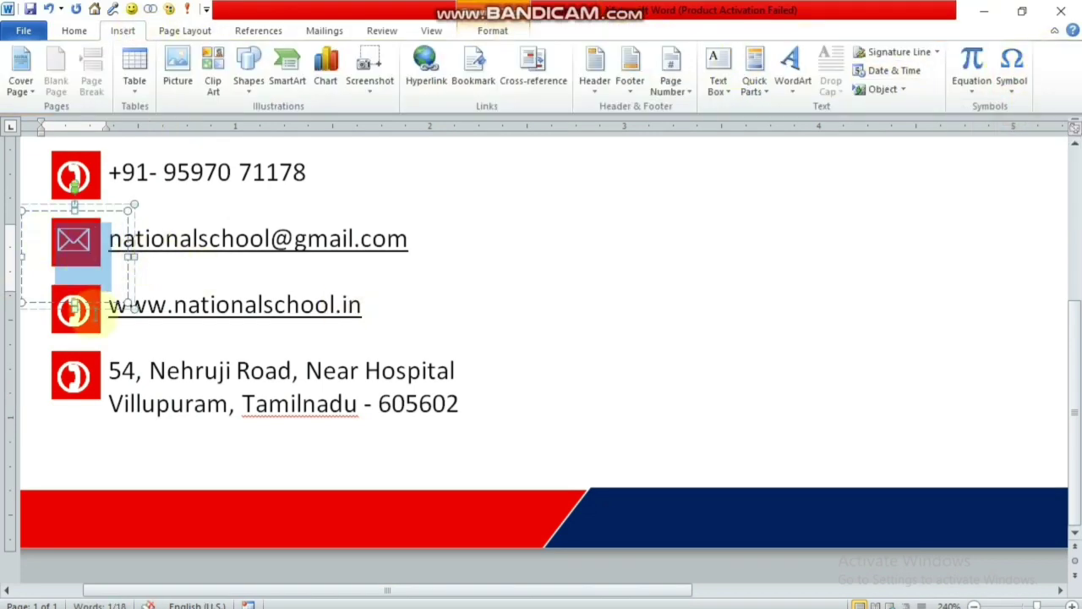
Replace the website icon's symbol with a building
{"action": "left_click", "coordinate": [118, 355]}
{"action": "key", "text": "shift+Left"}
{"action": "left_click", "coordinate": [1008, 67]}
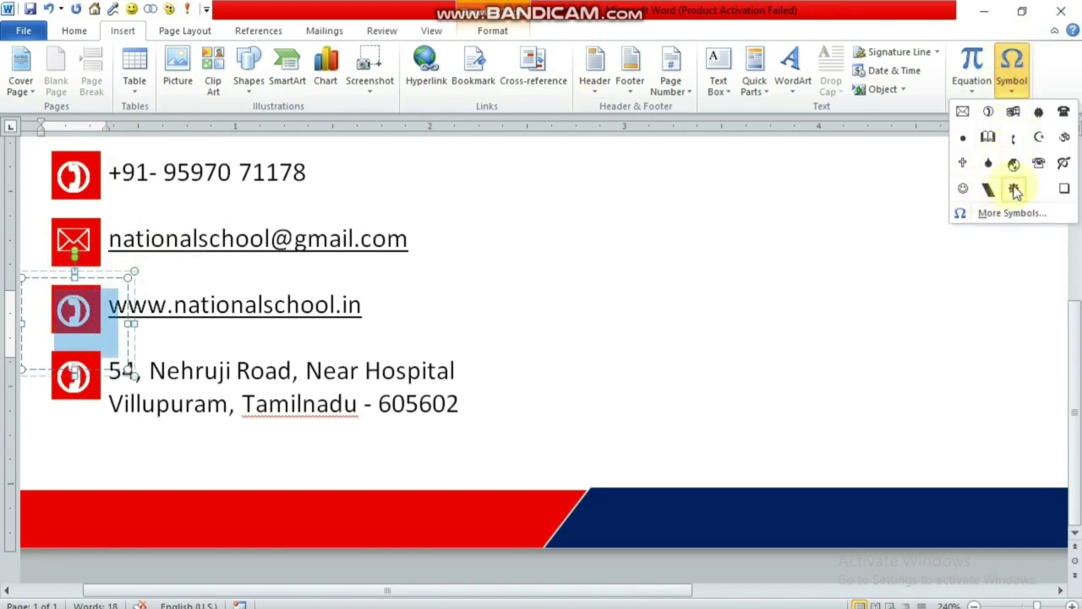
{"action": "left_click", "coordinate": [1013, 111]}
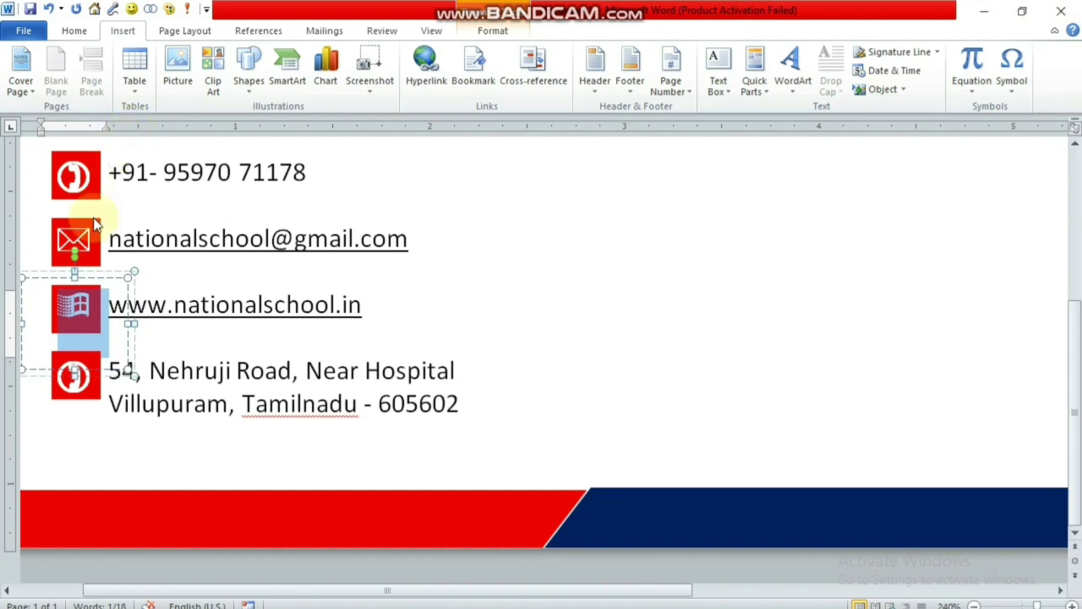
Replace the address icon's symbol with a water drop
{"action": "left_click", "coordinate": [49, 177]}
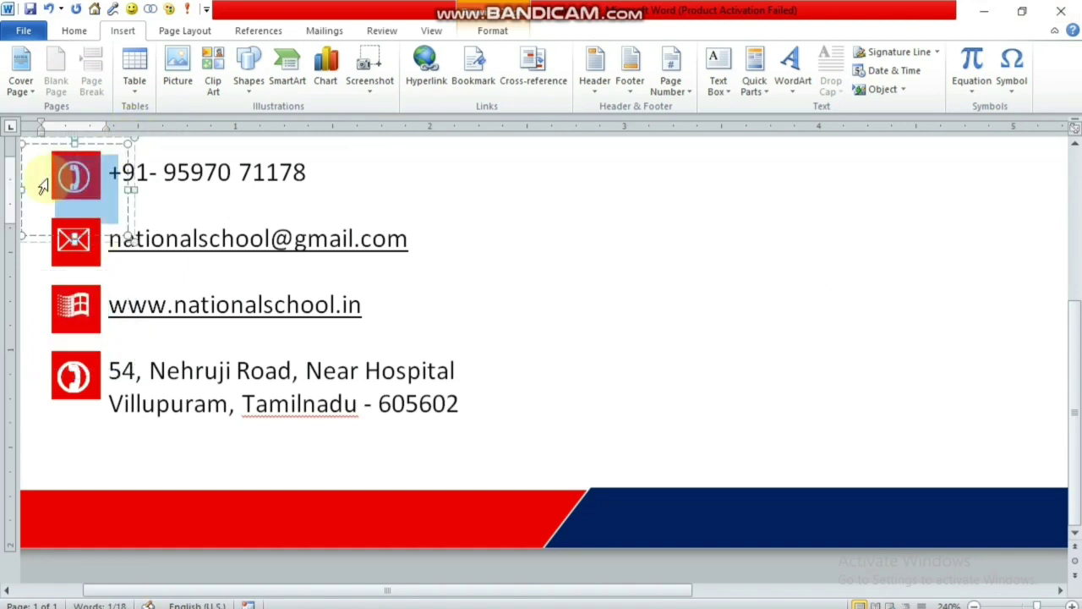
{"action": "left_click", "coordinate": [49, 376]}
{"action": "left_click", "coordinate": [1012, 85]}
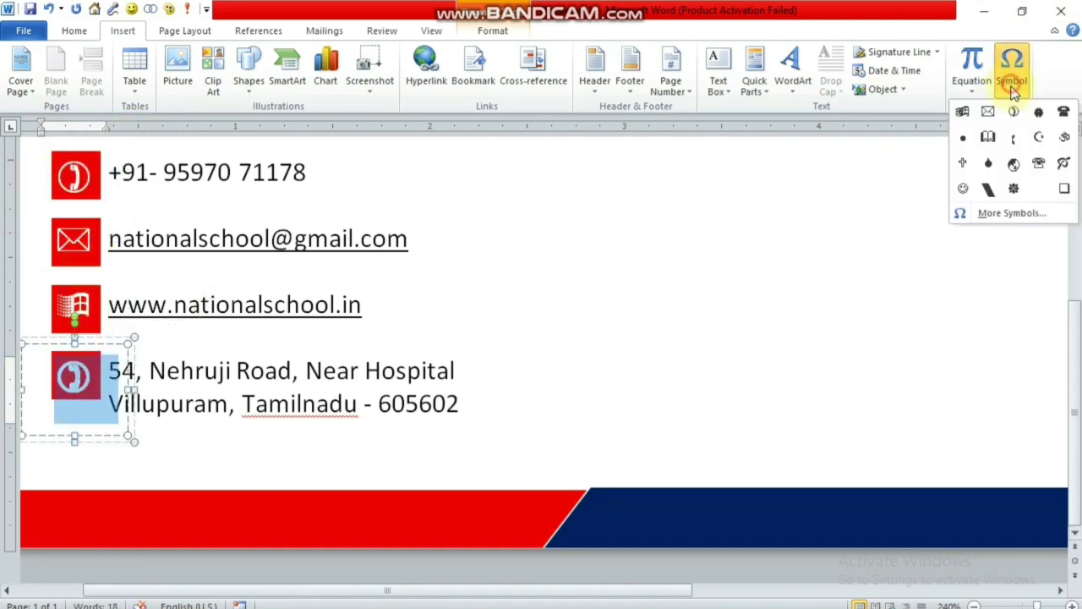
{"action": "left_click", "coordinate": [987, 162]}
Select the address icon box and bring up the list of shapes on the page
{"action": "left_click", "coordinate": [91, 340]}
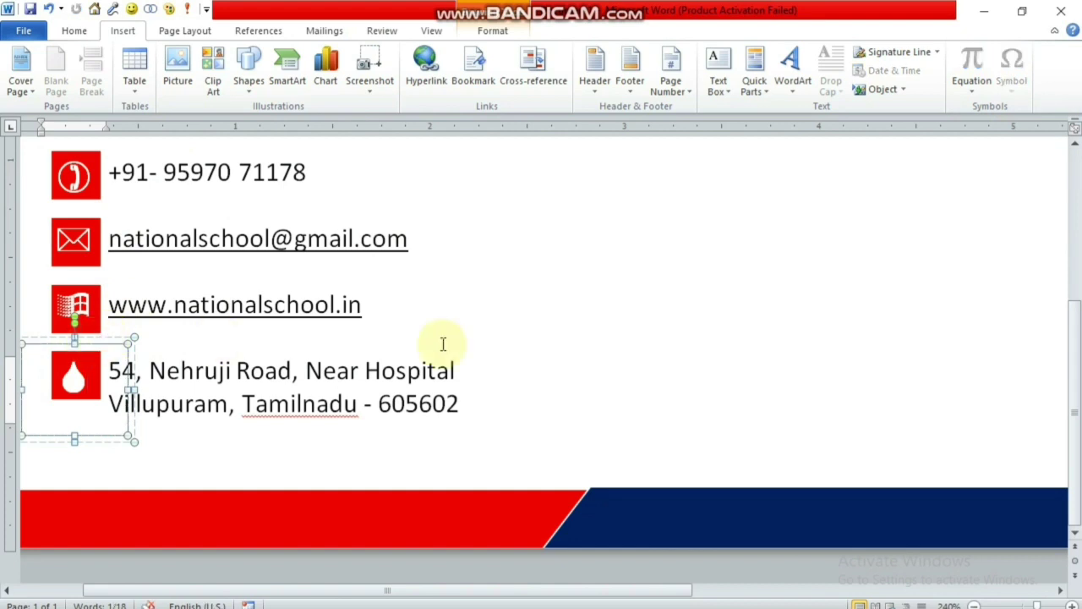
{"action": "left_click", "coordinate": [443, 343]}
{"action": "left_click", "coordinate": [81, 347]}
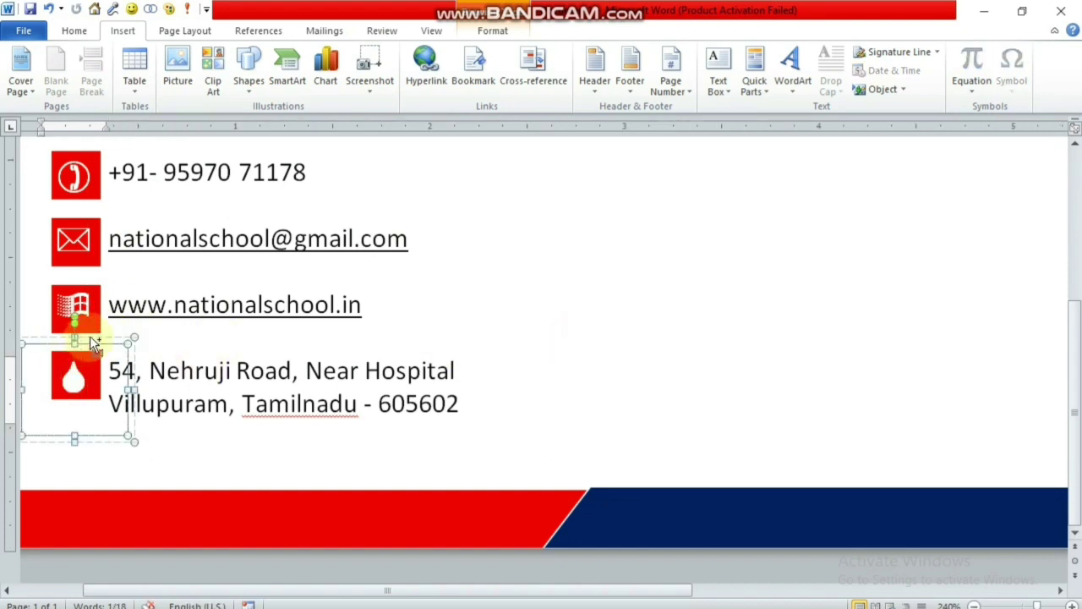
{"action": "left_click", "coordinate": [85, 355]}
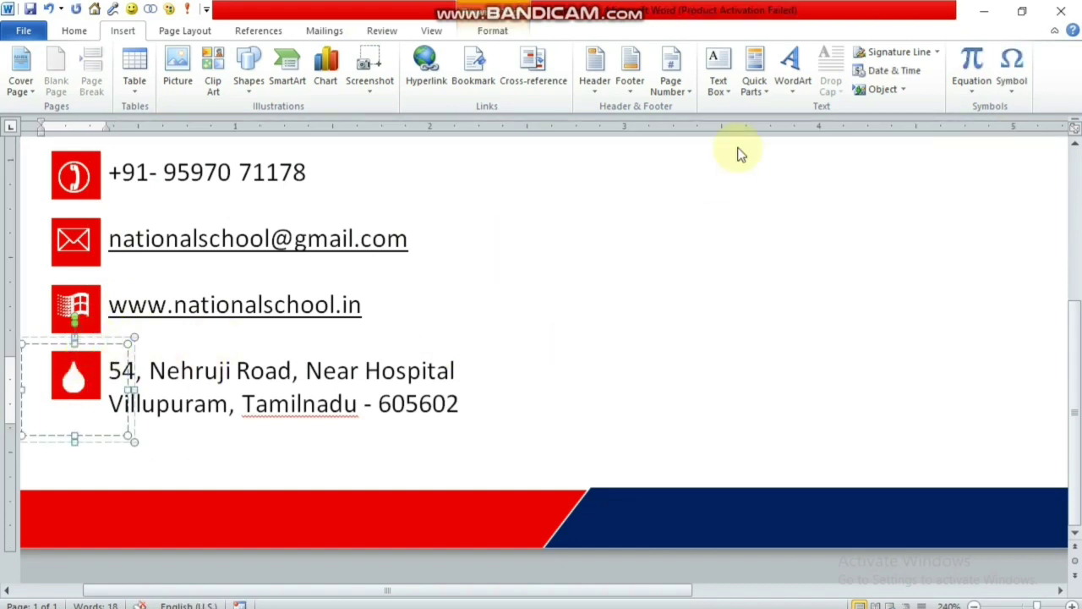
{"action": "left_click", "coordinate": [493, 30]}
{"action": "left_click", "coordinate": [831, 89]}
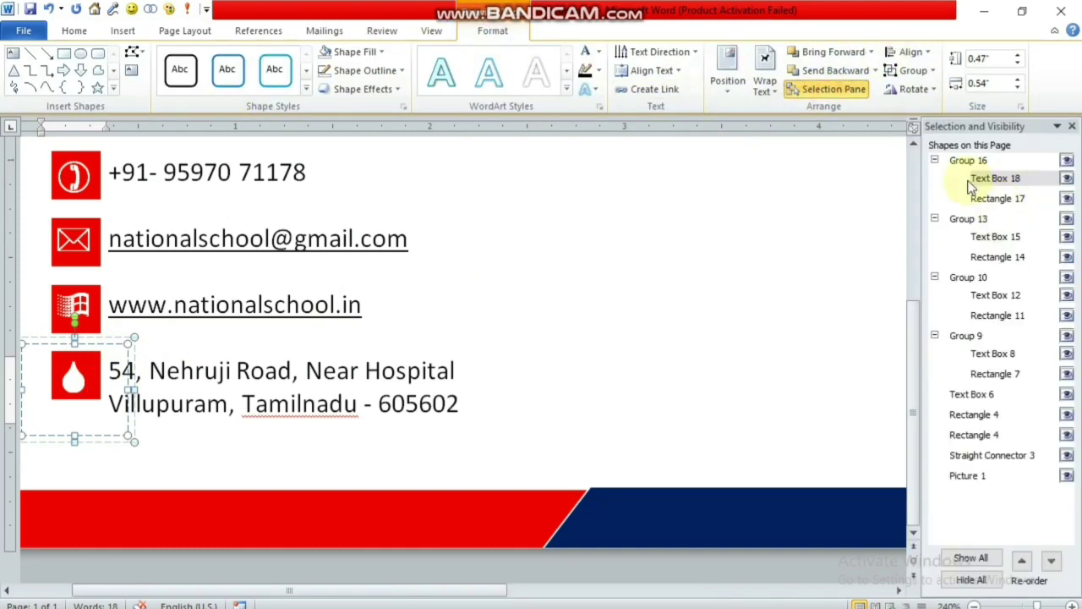
Ungroup Group 16, separating the drop's Text Box 18 from Rectangle 17
{"action": "left_click", "coordinate": [935, 161]}
{"action": "left_click", "coordinate": [935, 162]}
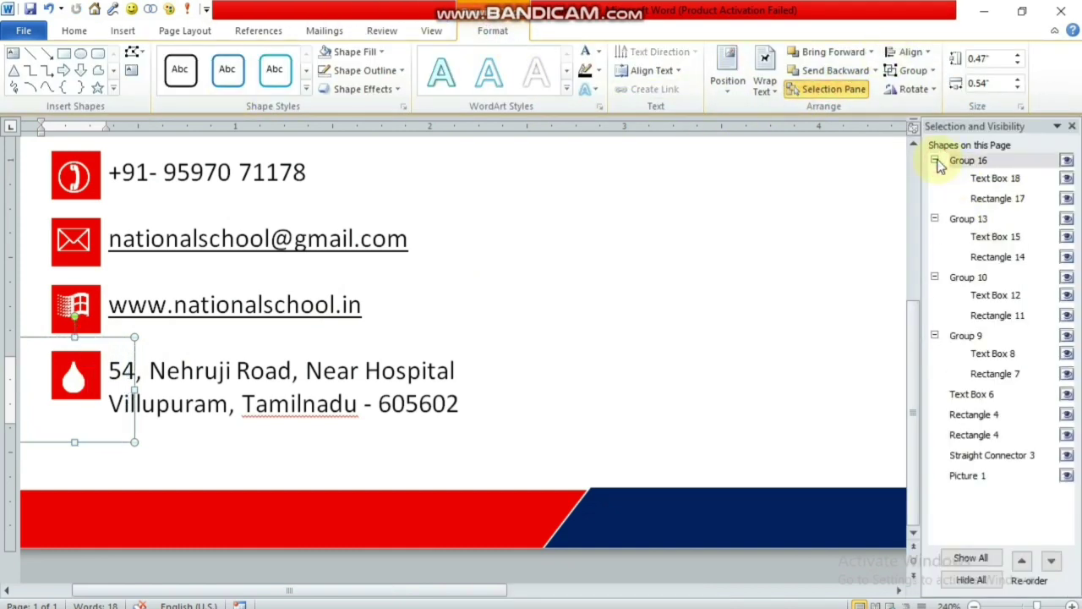
{"action": "left_click", "coordinate": [987, 185]}
{"action": "left_click", "coordinate": [987, 198], "text": "ctrl"}
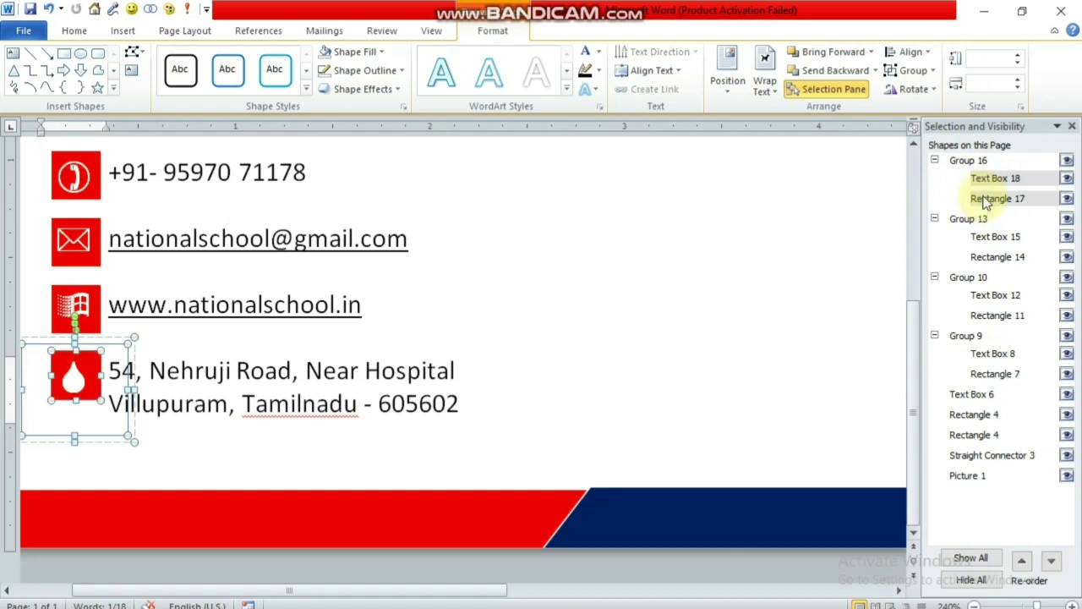
{"action": "left_click", "coordinate": [913, 70]}
{"action": "left_click", "coordinate": [925, 111]}
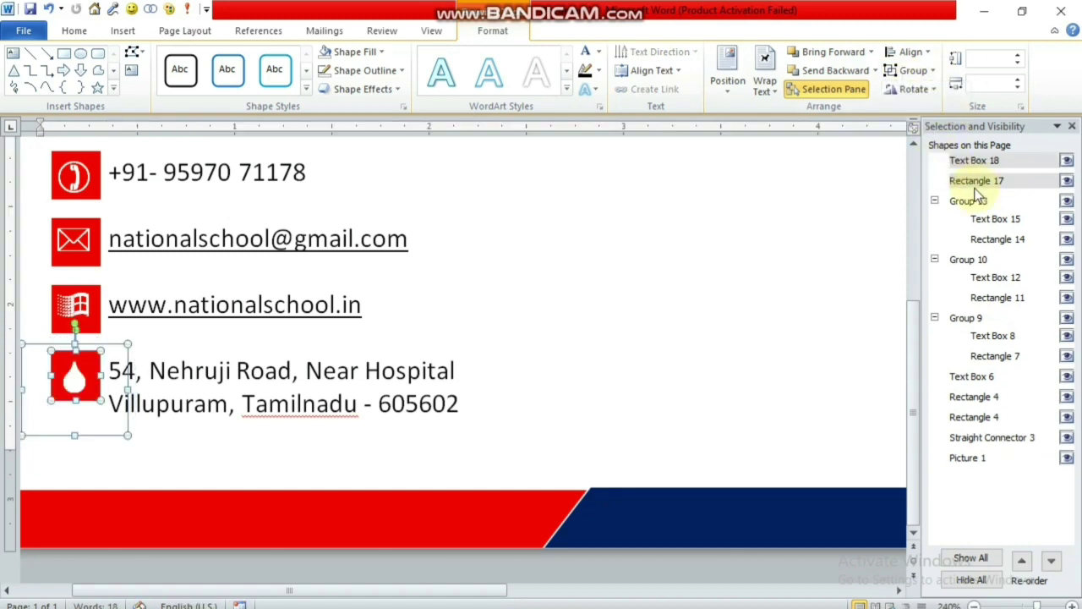
Flip the drop vertically into a pin and move it up onto the red square
{"action": "left_click", "coordinate": [978, 162]}
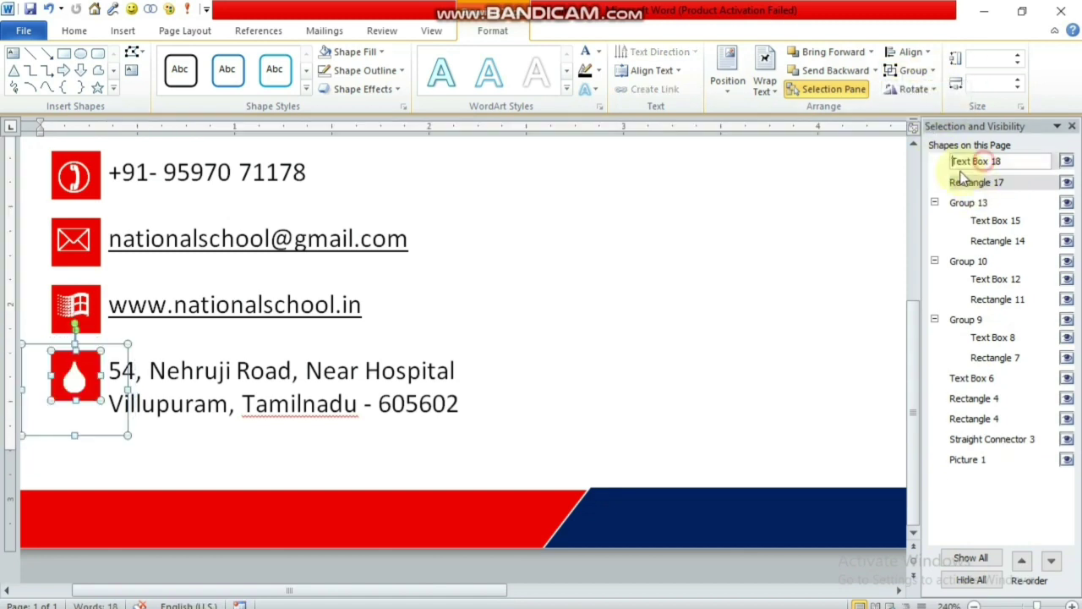
{"action": "left_click", "coordinate": [751, 229]}
{"action": "left_click", "coordinate": [987, 162]}
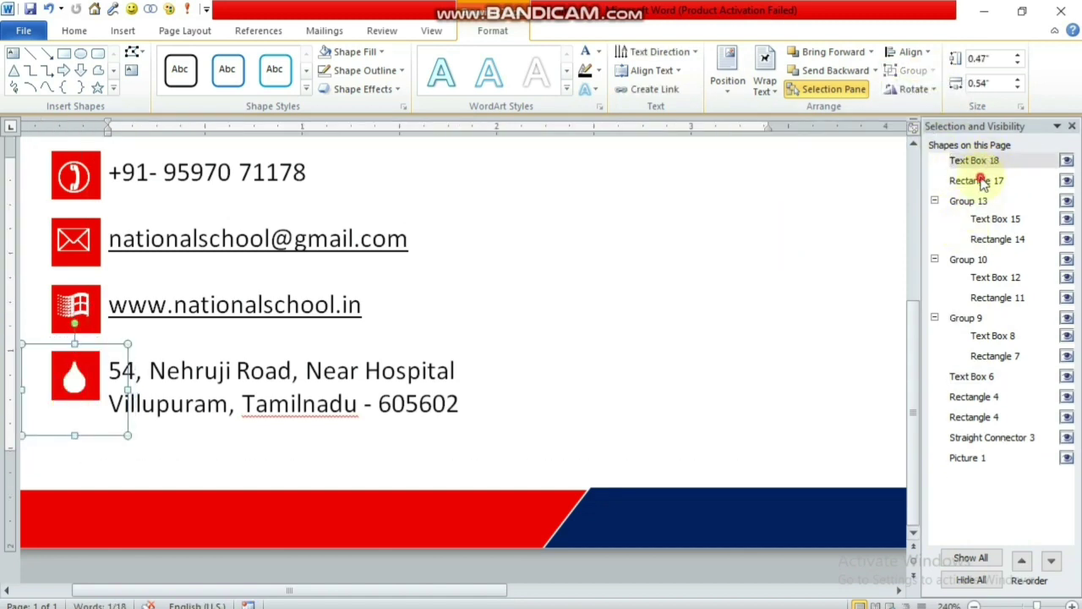
{"action": "left_click", "coordinate": [983, 182]}
{"action": "left_click", "coordinate": [987, 162]}
{"action": "left_click", "coordinate": [913, 89]}
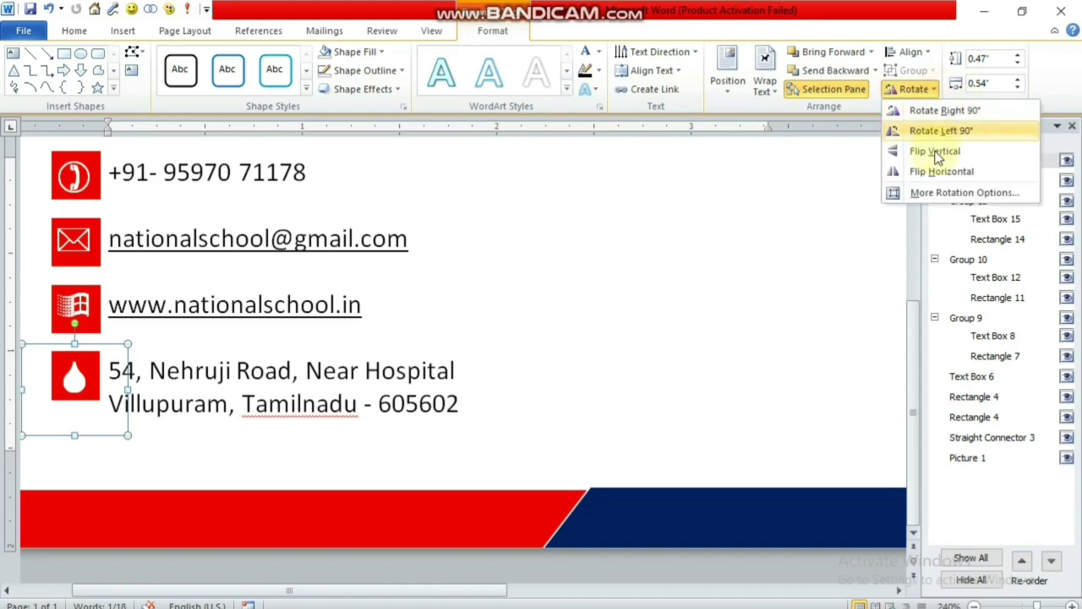
{"action": "left_click", "coordinate": [926, 150]}
{"action": "left_click_drag", "start_coordinate": [98, 342], "coordinate": [98, 320]}
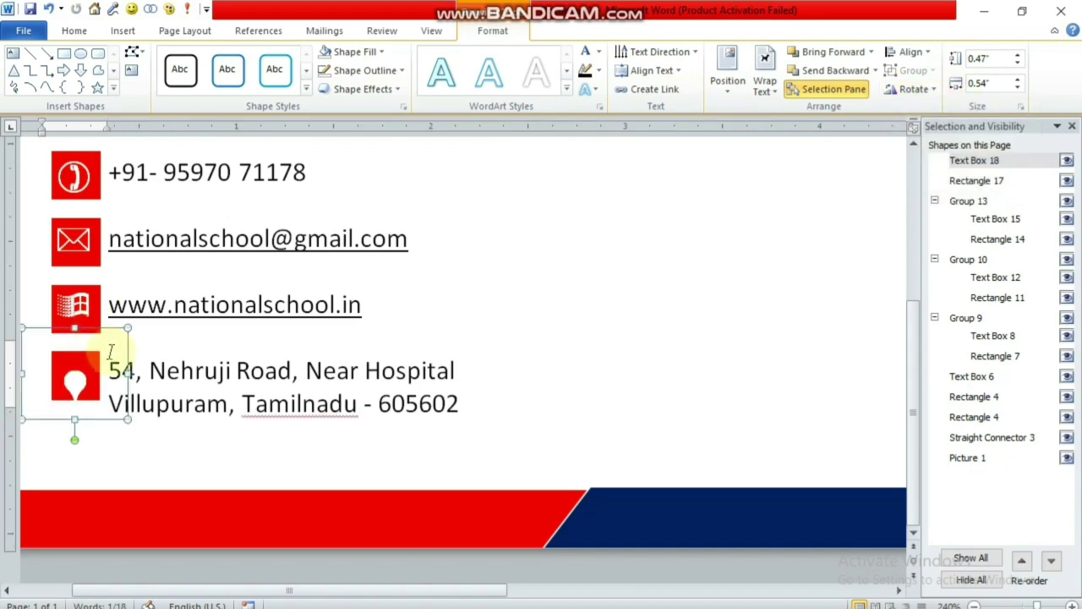
{"action": "key", "text": "Up"}
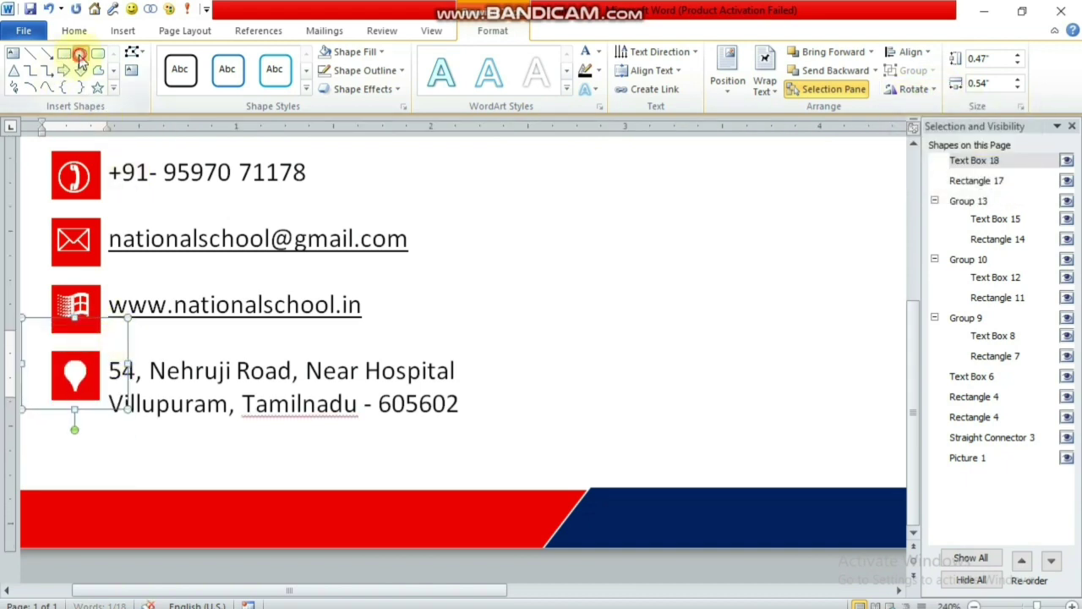
Draw a small red oval with no outline inside the pin's head
{"action": "left_click", "coordinate": [80, 57]}
{"action": "left_click_drag", "start_coordinate": [69, 366], "coordinate": [82, 378]}
{"action": "left_click", "coordinate": [355, 51]}
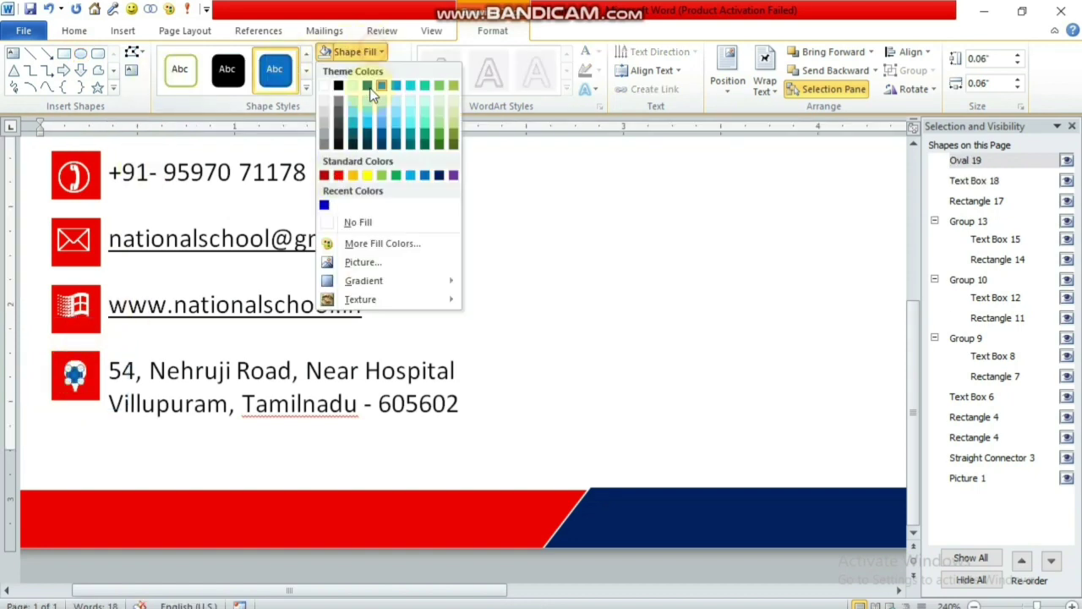
{"action": "left_click", "coordinate": [335, 175]}
{"action": "left_click", "coordinate": [353, 70]}
{"action": "left_click", "coordinate": [363, 242]}
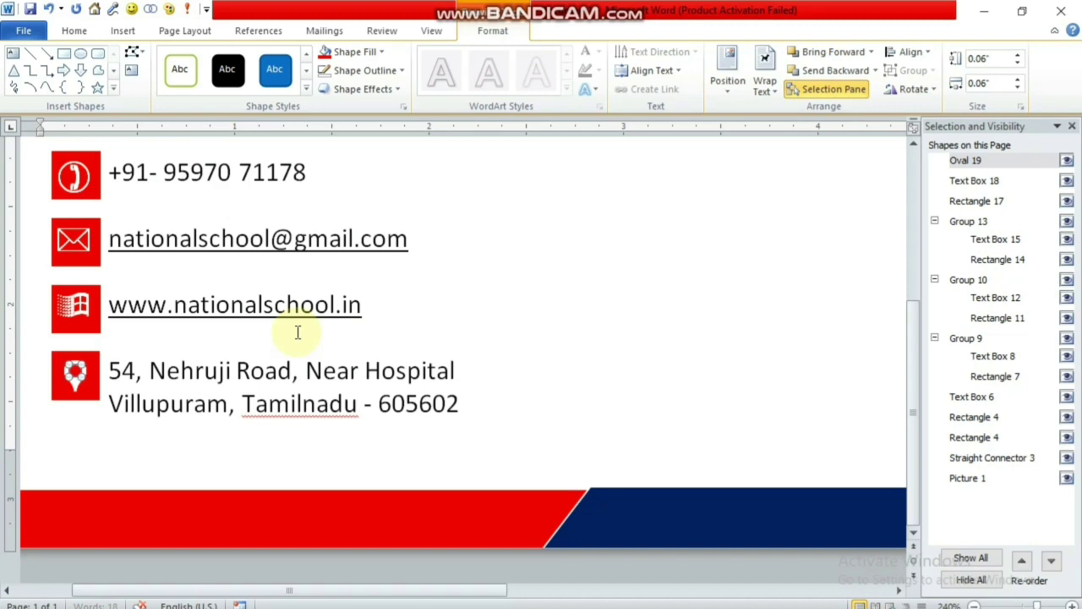
{"action": "left_click", "coordinate": [1072, 126]}
{"action": "left_click", "coordinate": [872, 363]}
{"action": "scroll", "coordinate": [828, 319], "scroll_direction": "down", "scroll_amount": 3, "text": "ctrl"}
Nudge the third right-hand address line down and set its width to 2.5"
{"action": "scroll", "coordinate": [650, 323], "scroll_direction": "down", "scroll_amount": 2, "text": "ctrl"}
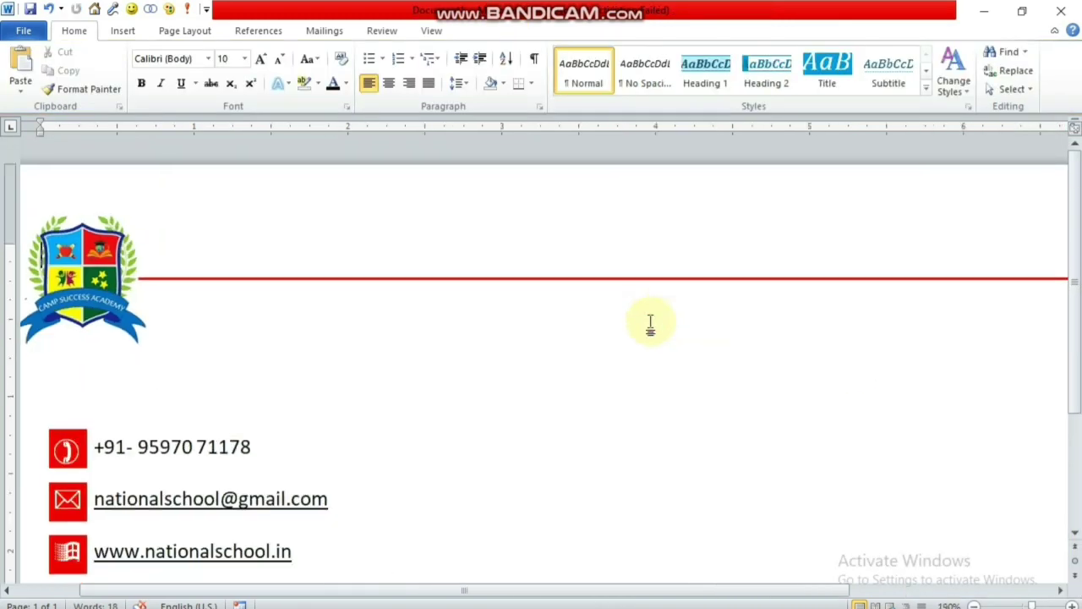
{"action": "scroll", "coordinate": [642, 323], "scroll_direction": "down", "scroll_amount": 5, "text": "ctrl"}
{"action": "scroll", "coordinate": [527, 340], "scroll_direction": "down", "scroll_amount": 2, "text": "ctrl"}
{"action": "scroll", "coordinate": [527, 341], "scroll_direction": "down", "scroll_amount": 1, "text": "ctrl"}
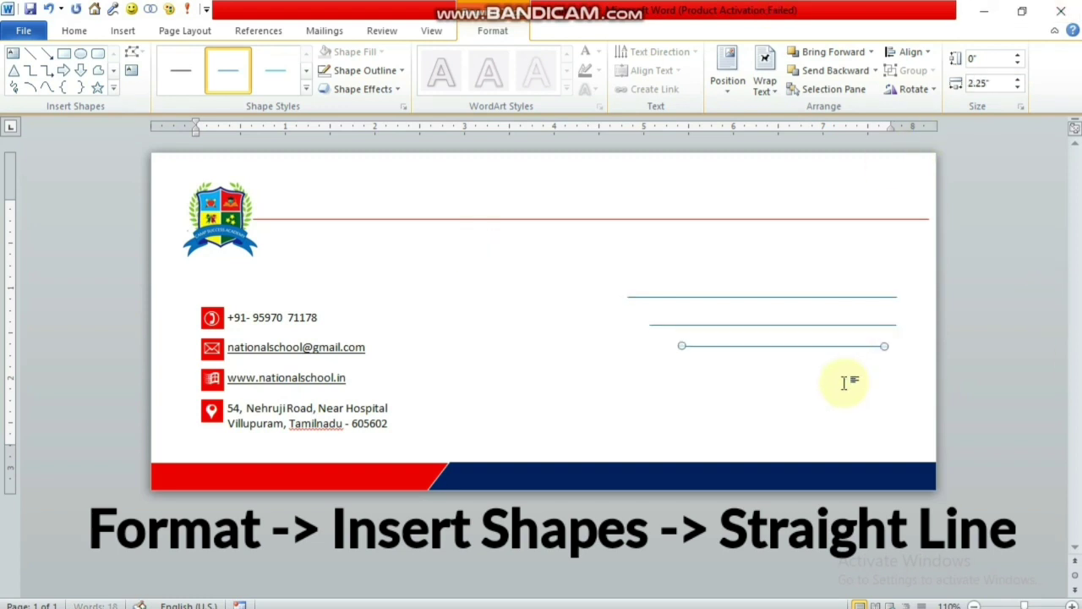
{"action": "key", "text": "Down"}
{"action": "key", "text": "Down"}
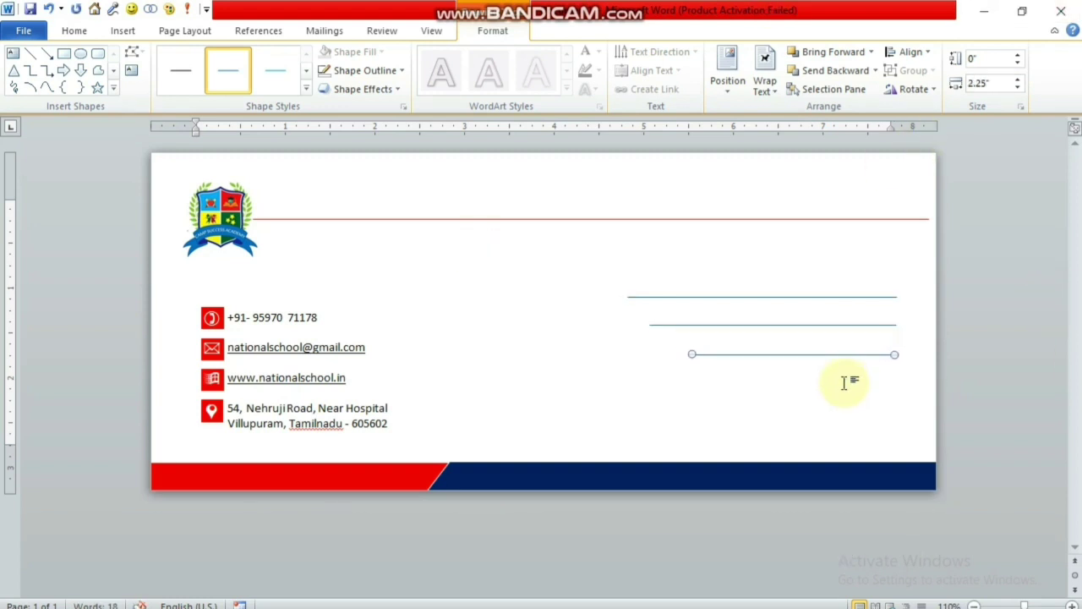
{"action": "left_click", "coordinate": [1002, 83]}
{"action": "key", "text": "Return"}
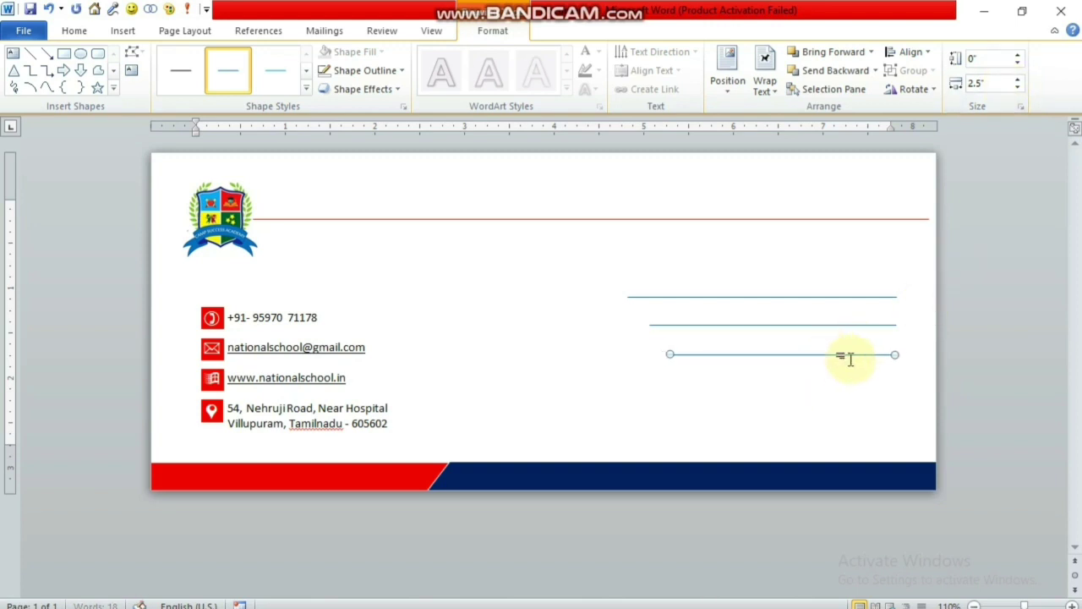
{"action": "left_click", "coordinate": [492, 507]}
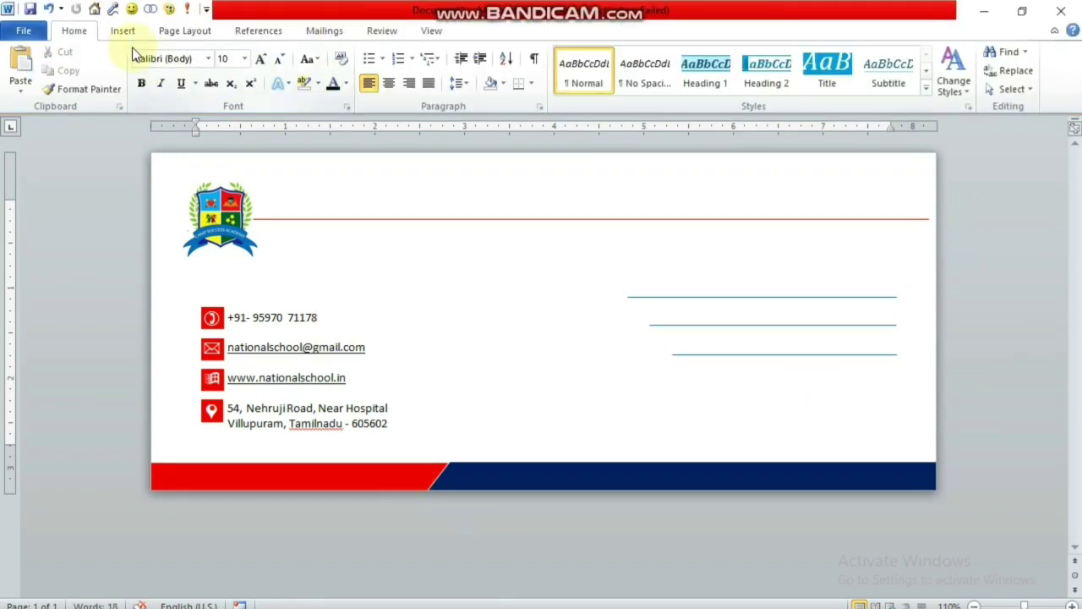
Give the red header line a darker outline colour, keeping it in place
{"action": "left_click", "coordinate": [121, 30]}
{"action": "scroll", "coordinate": [182, 76], "scroll_direction": "up", "scroll_amount": 1}
{"action": "left_click", "coordinate": [668, 219]}
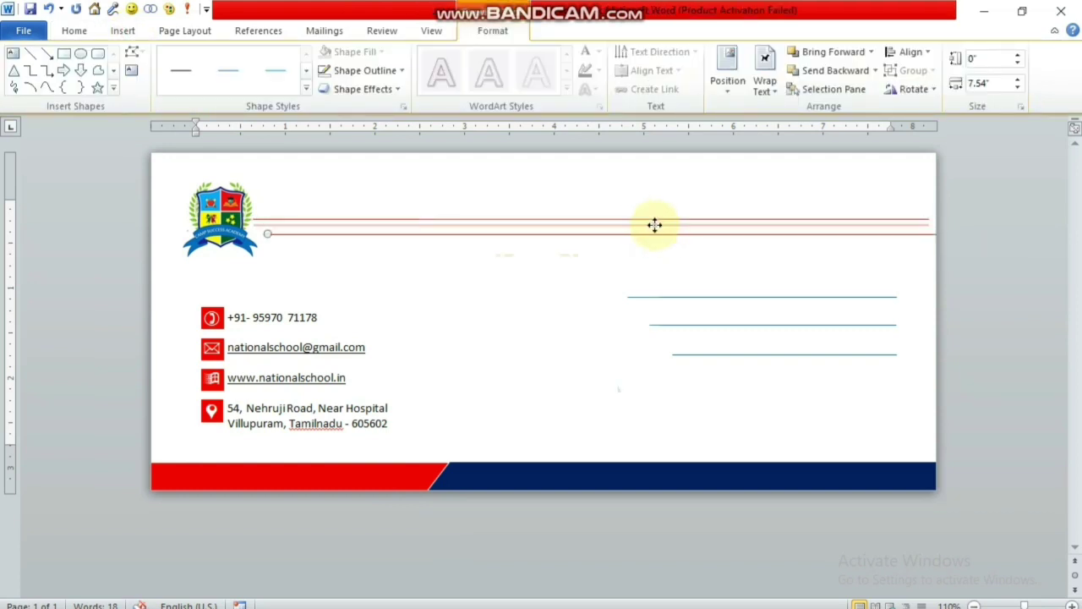
{"action": "left_click_drag", "start_coordinate": [668, 221], "coordinate": [652, 225]}
{"action": "key", "text": "Up"}
{"action": "key", "text": "Up"}
{"action": "key", "text": "Up"}
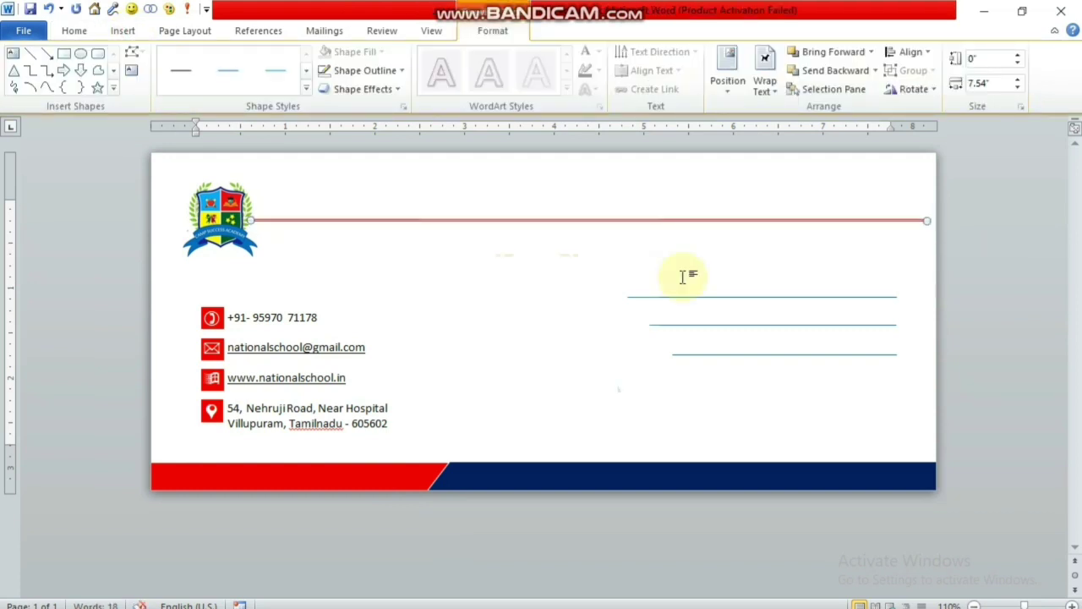
{"action": "left_click", "coordinate": [398, 70]}
{"action": "left_click", "coordinate": [444, 191]}
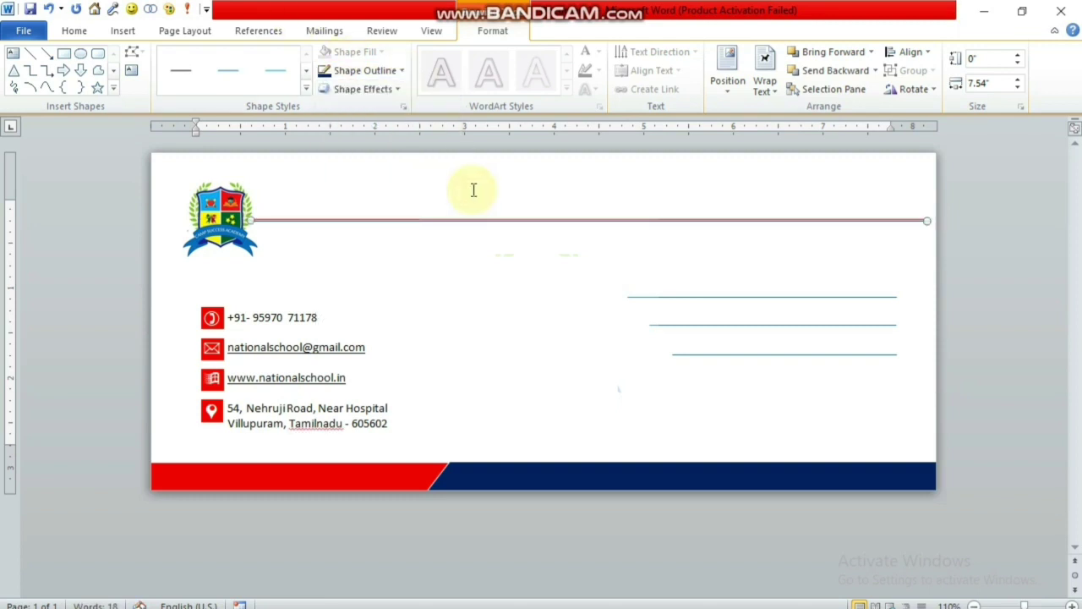
{"action": "left_click", "coordinate": [123, 30]}
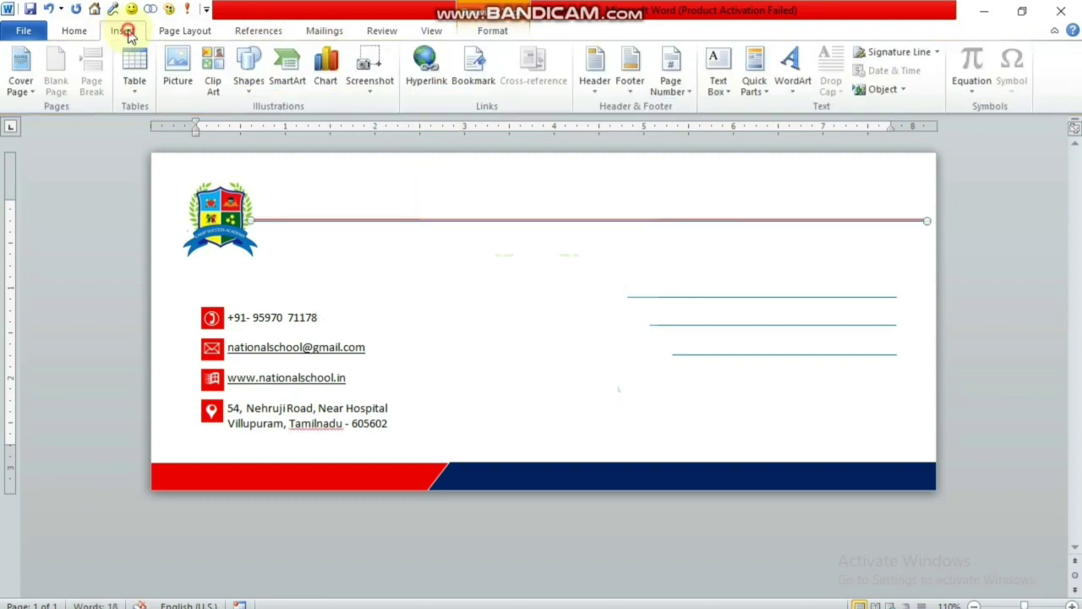
Insert a WordArt box in the red style from the WordArt gallery
{"action": "left_click", "coordinate": [792, 93]}
{"action": "left_click", "coordinate": [80, 34]}
{"action": "left_click", "coordinate": [952, 80]}
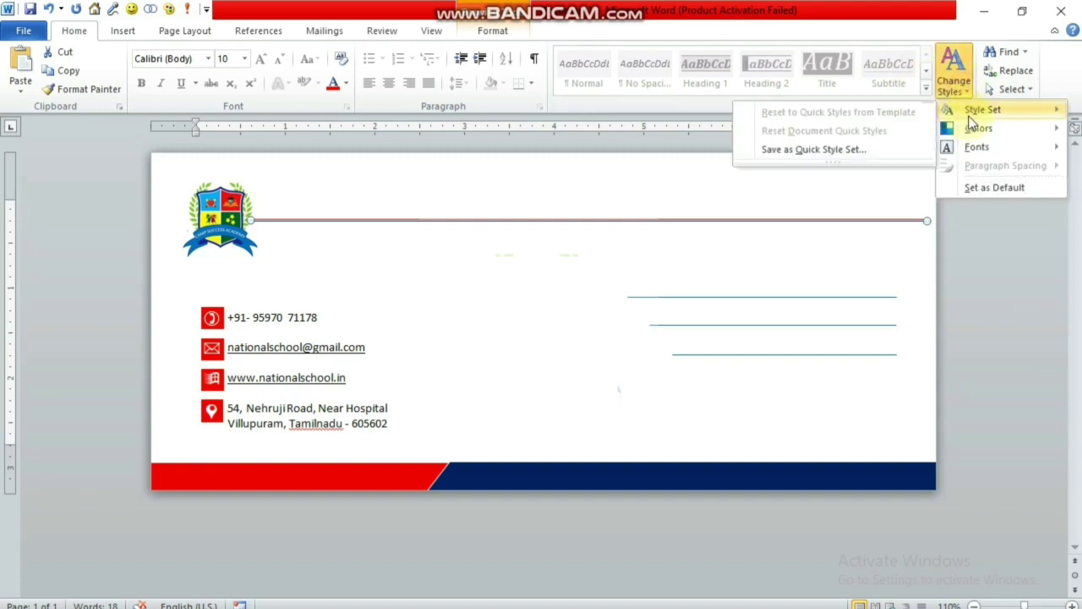
{"action": "left_click", "coordinate": [897, 148]}
{"action": "left_click", "coordinate": [123, 30]}
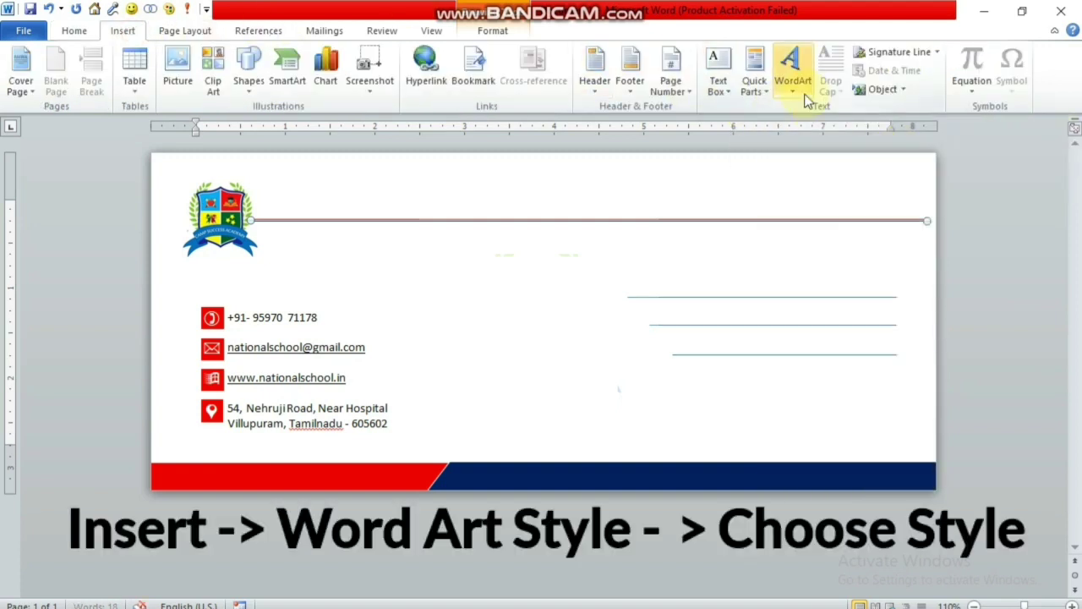
{"action": "left_click", "coordinate": [792, 80]}
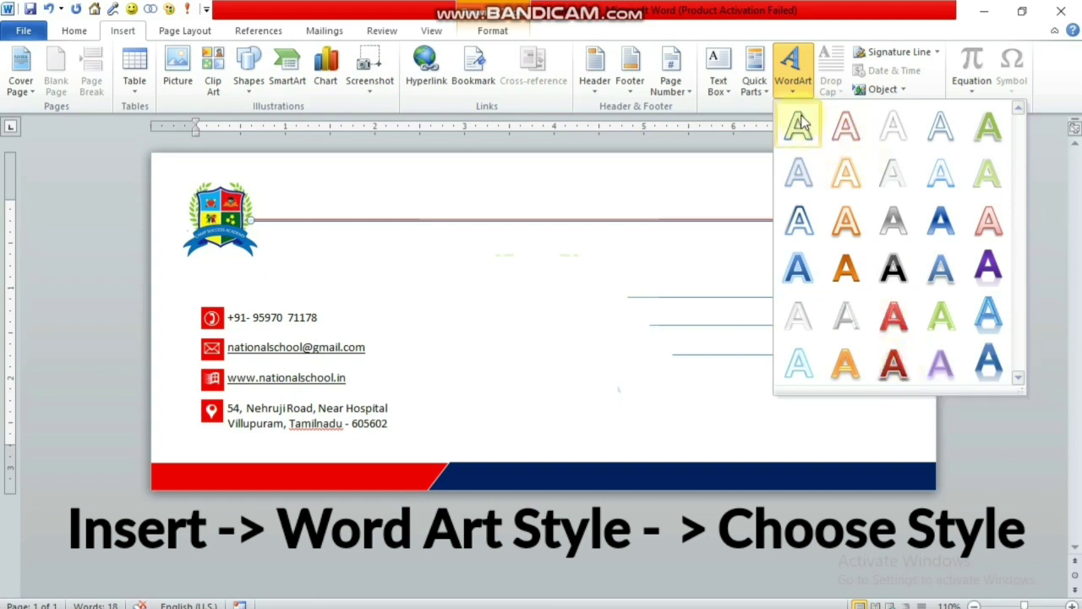
{"action": "left_click", "coordinate": [893, 362]}
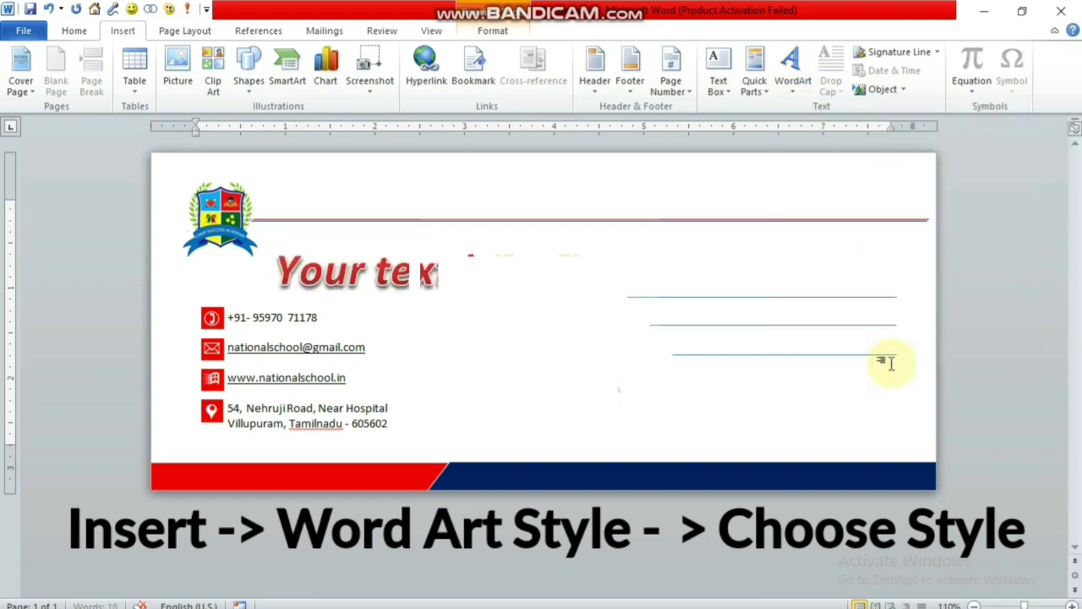
Type 'NATIONAL PUBLIC CBSE SCHOOL', widen the box and move it beside the crest
{"action": "left_click_drag", "start_coordinate": [558, 302], "coordinate": [649, 335]}
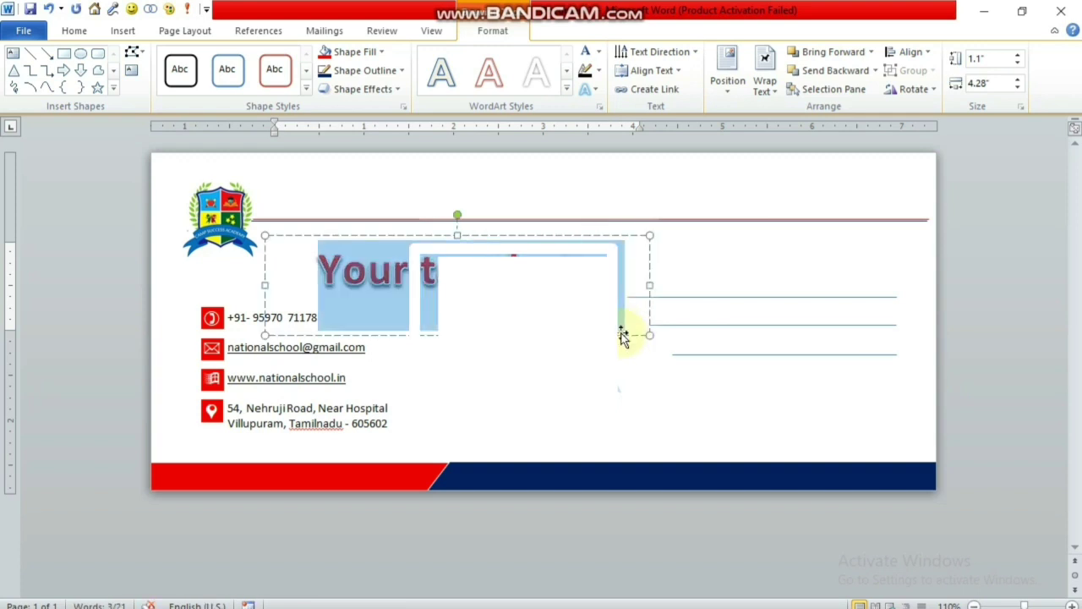
{"action": "type", "text": "NAT"}
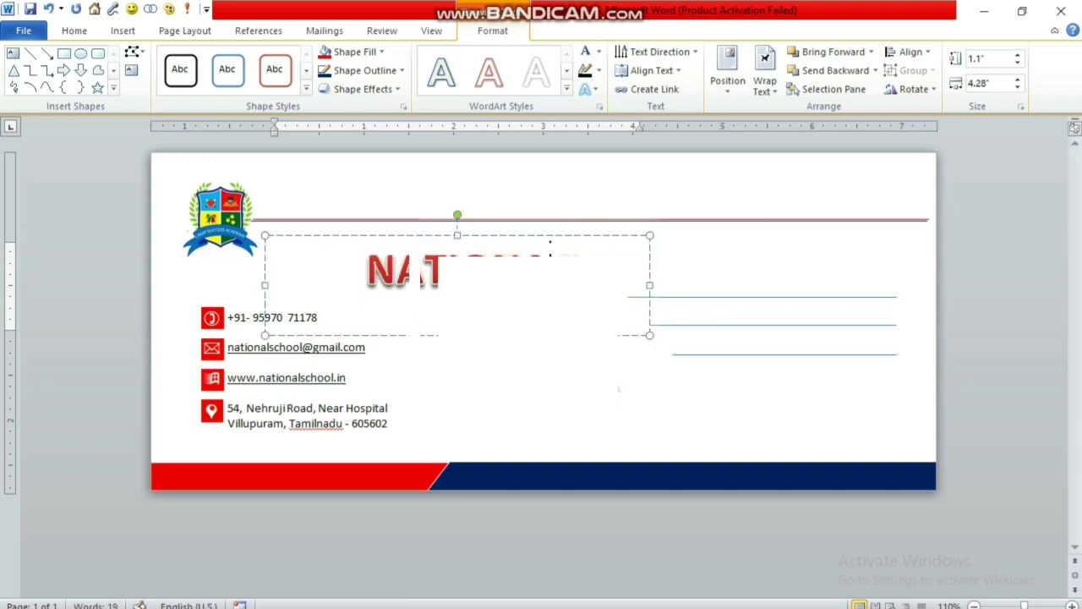
{"action": "type", "text": "IONAL SUB"}
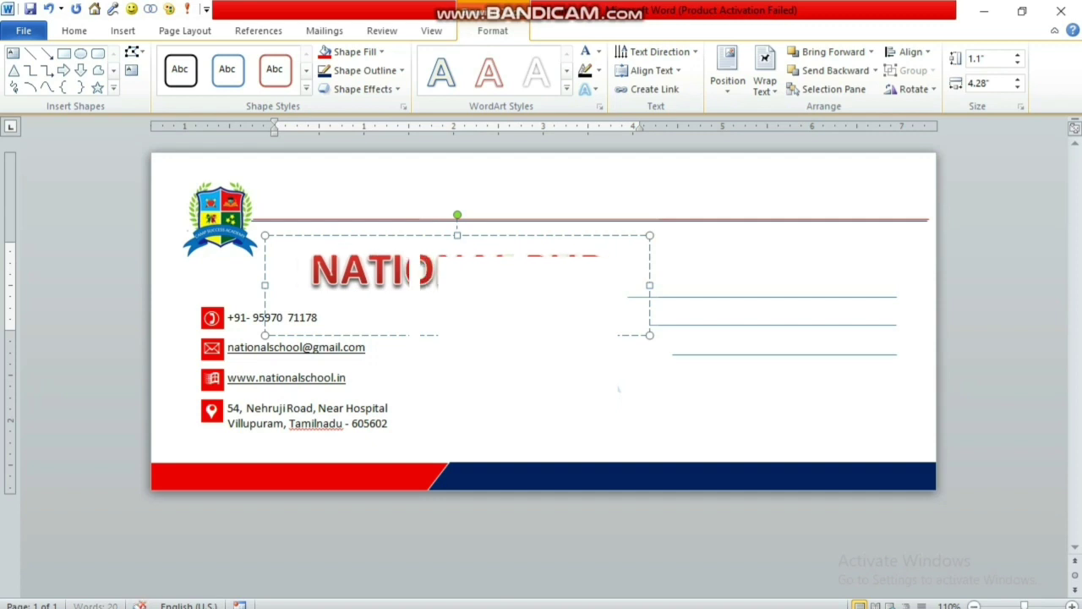
{"action": "type", "text": "LIC"}
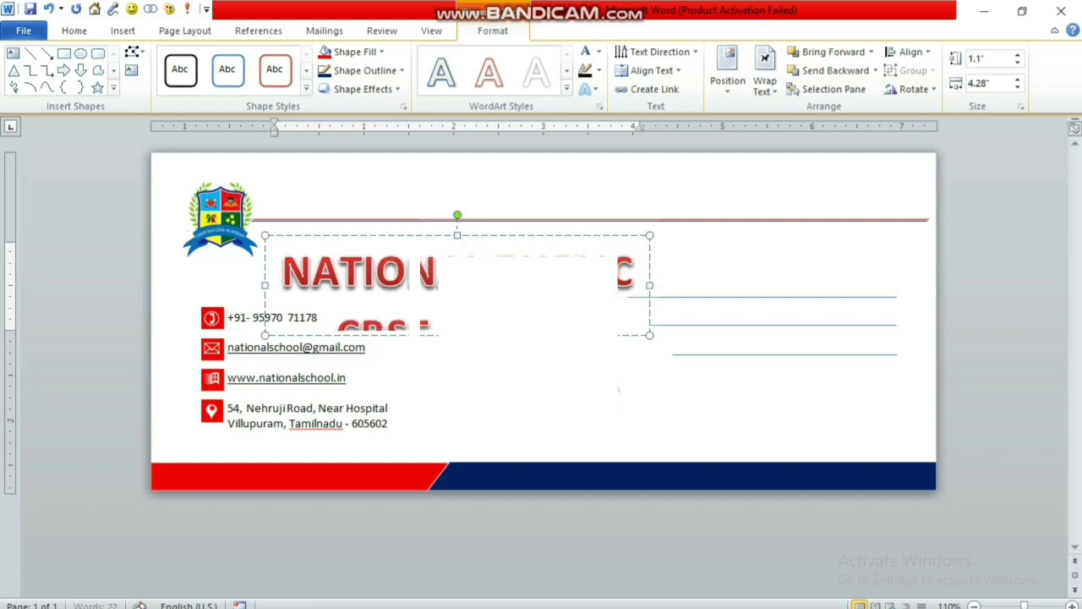
{"action": "key", "text": "ctrl+a"}
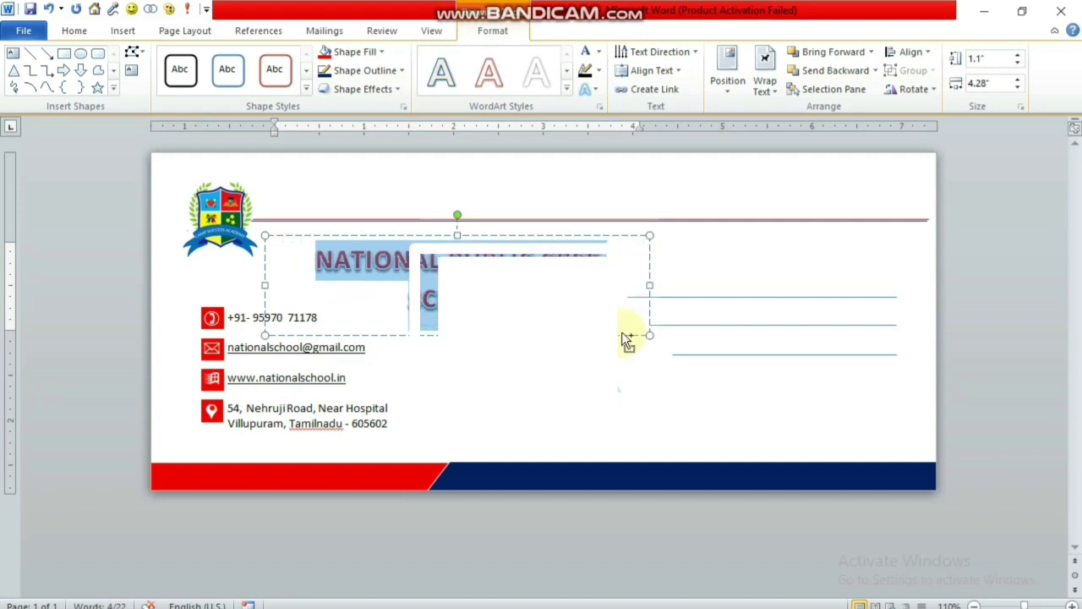
{"action": "left_click_drag", "start_coordinate": [649, 285], "coordinate": [824, 287]}
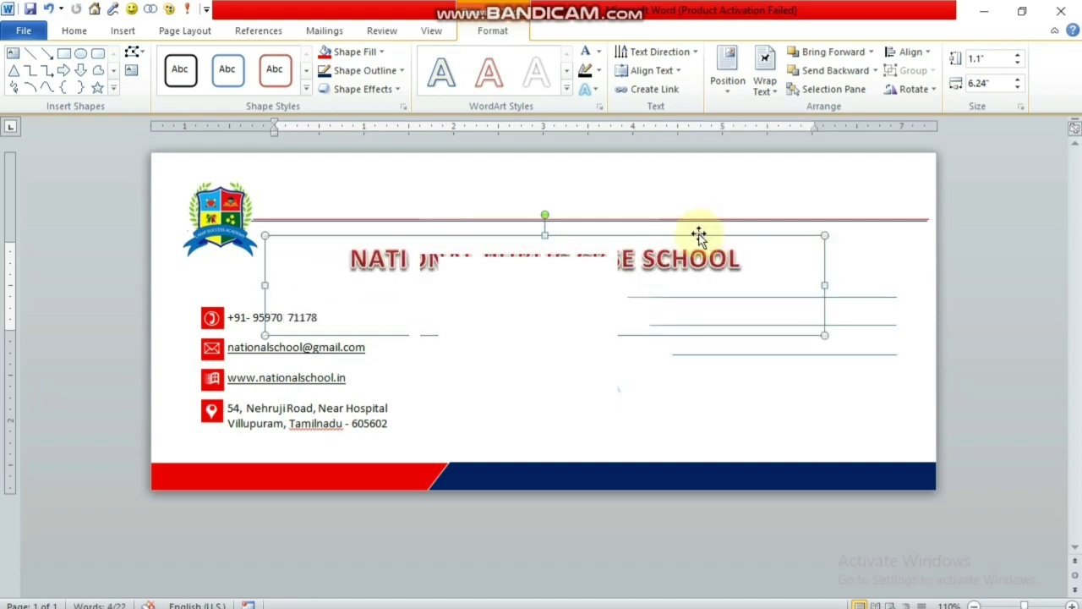
{"action": "mouse_move", "coordinate": [698, 235]}
{"action": "left_mouse_down"}
{"action": "mouse_move", "coordinate": [631, 171]}
{"action": "mouse_move", "coordinate": [623, 181]}
{"action": "left_mouse_up"}
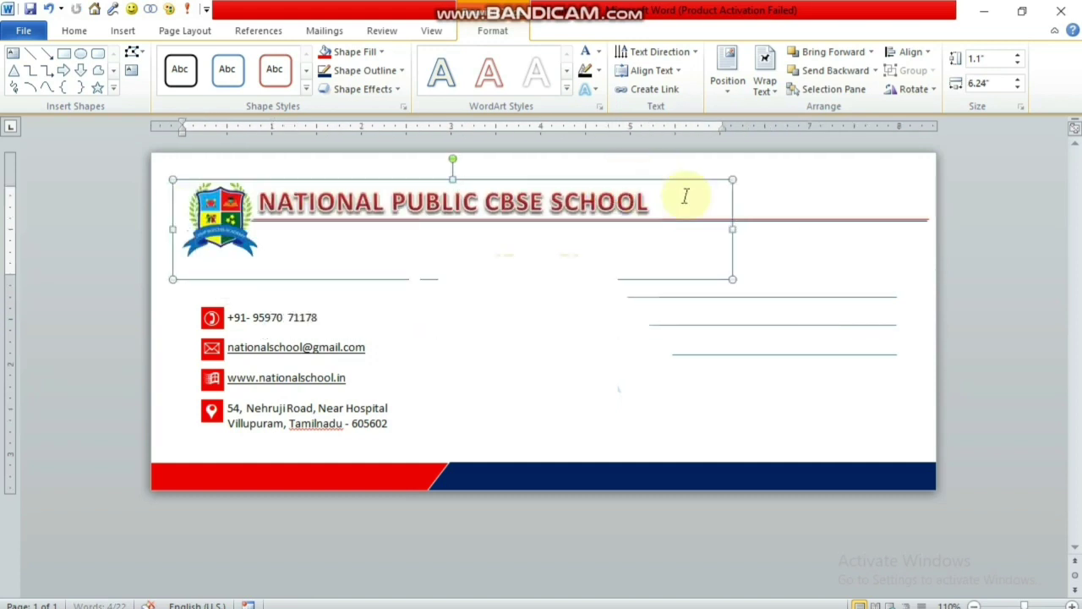
Open the Selection Pane and draw a text box at the envelope's top right
{"action": "left_click", "coordinate": [811, 221]}
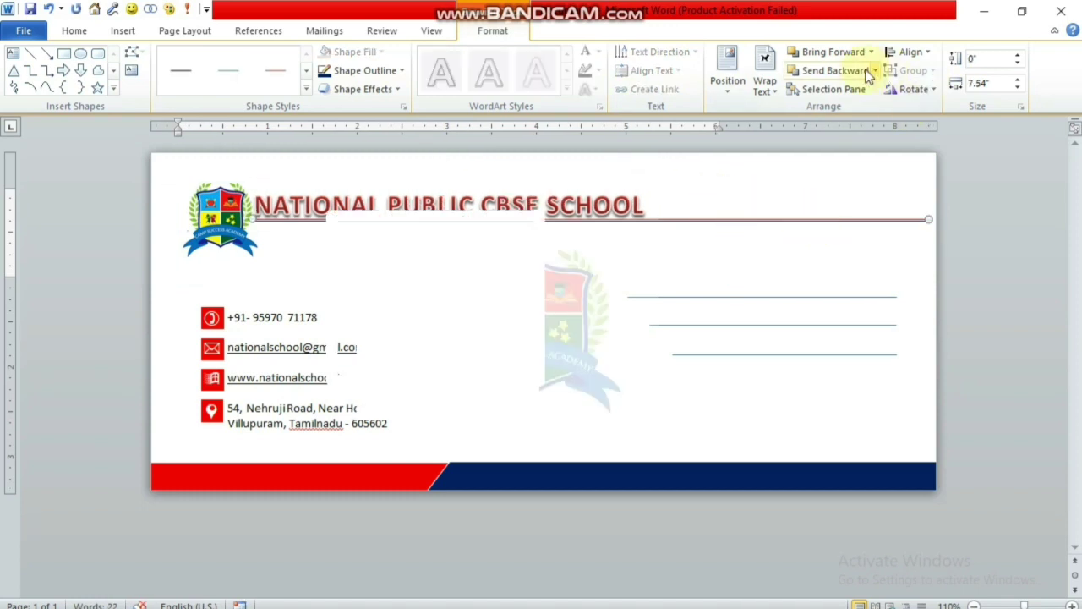
{"action": "left_click", "coordinate": [833, 88]}
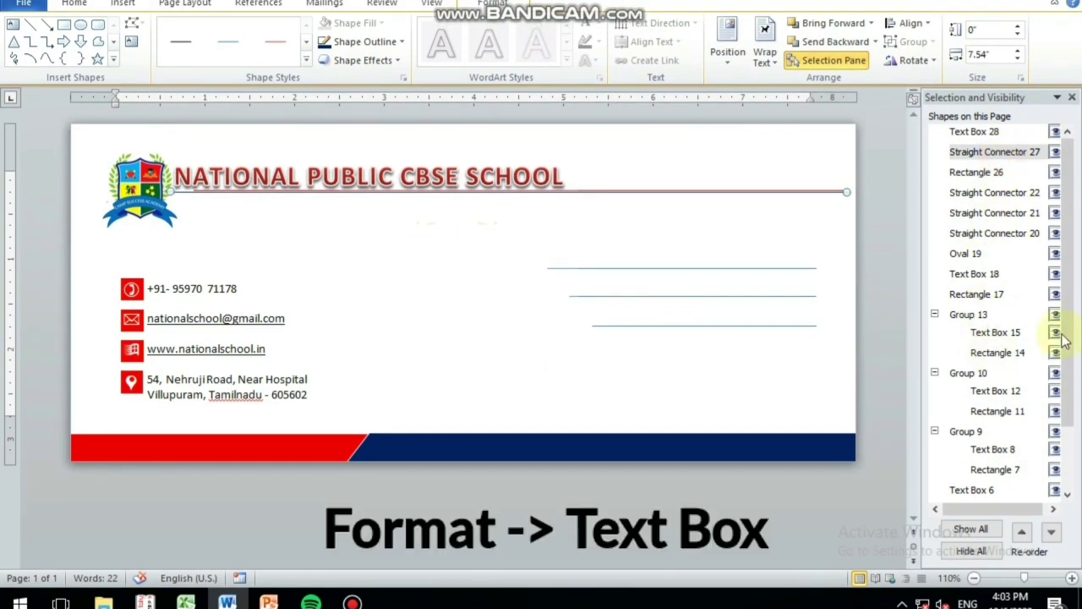
{"action": "scroll", "coordinate": [1063, 340], "scroll_direction": "down", "scroll_amount": 5}
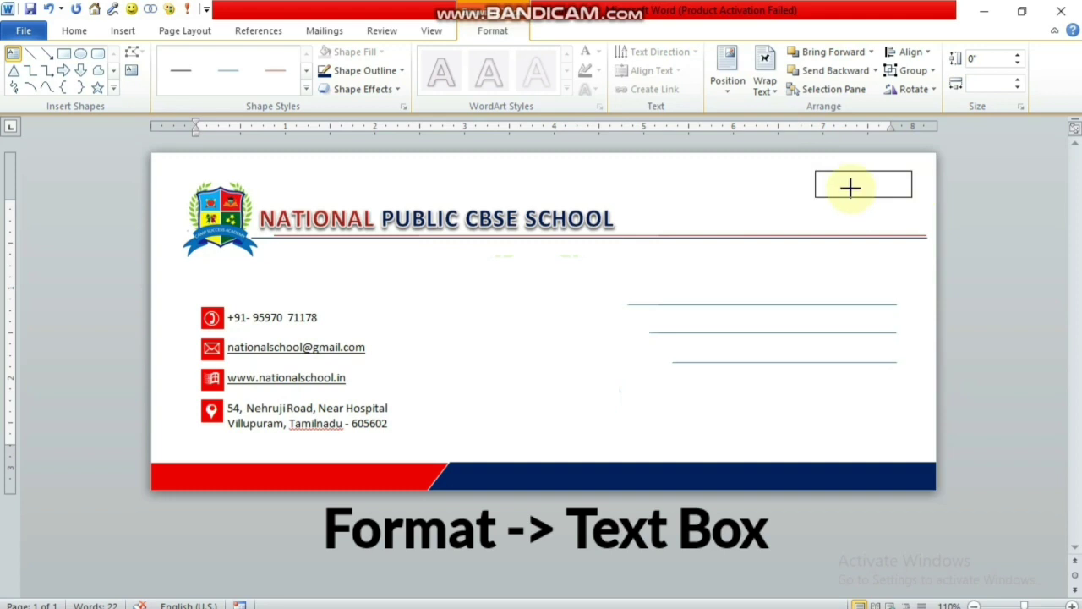
{"action": "left_click_drag", "start_coordinate": [851, 187], "coordinate": [851, 188]}
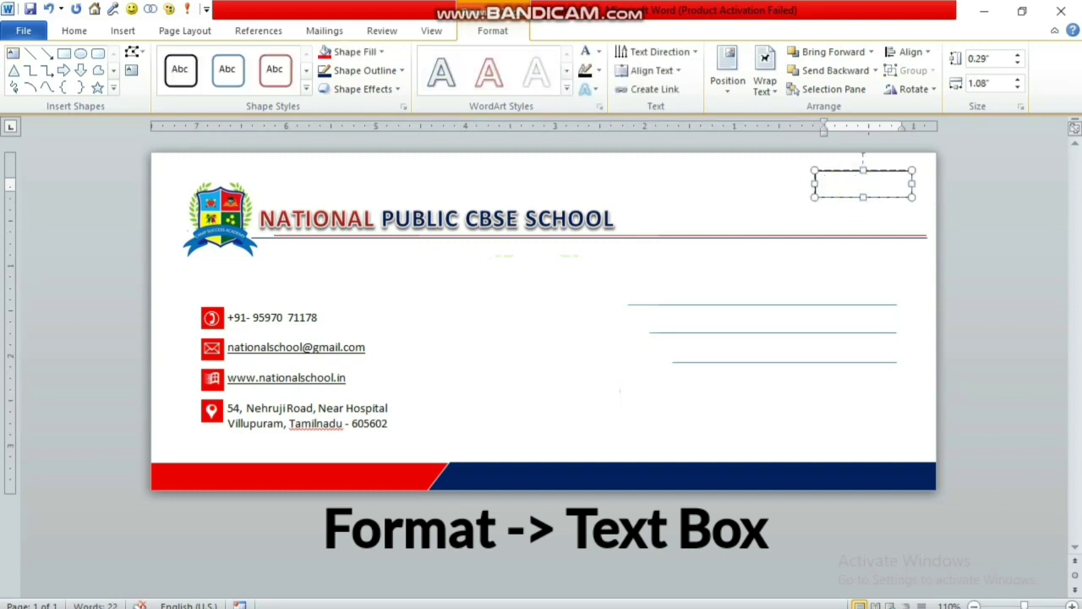
Type 'Book Post' in the label, colour the text dark blue and remove the border
{"action": "type", "text": "Book Post"}
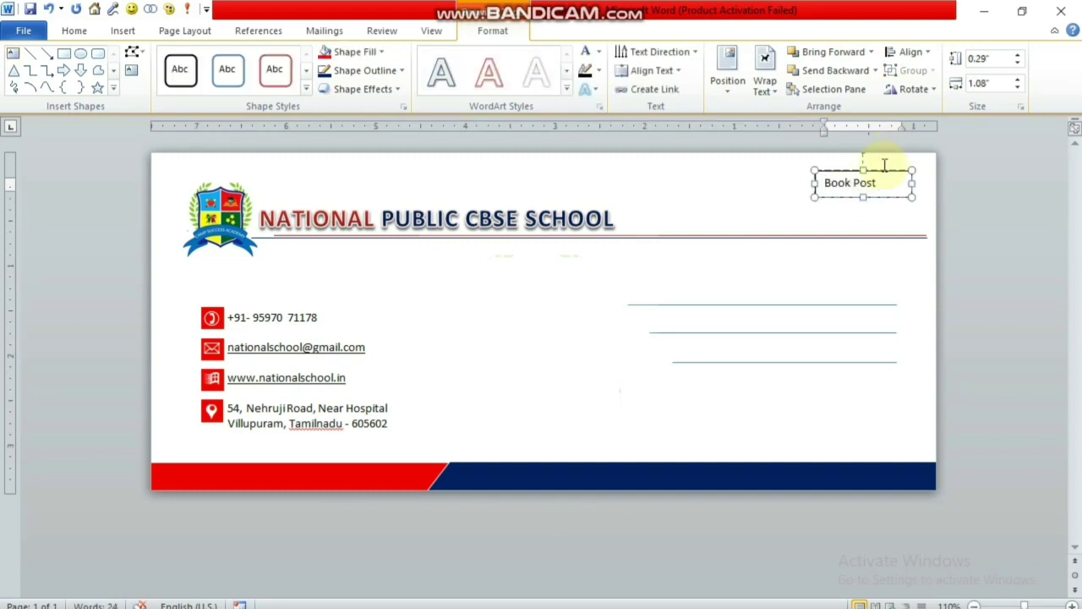
{"action": "left_click_drag", "start_coordinate": [876, 183], "coordinate": [749, 181]}
{"action": "left_click", "coordinate": [378, 52]}
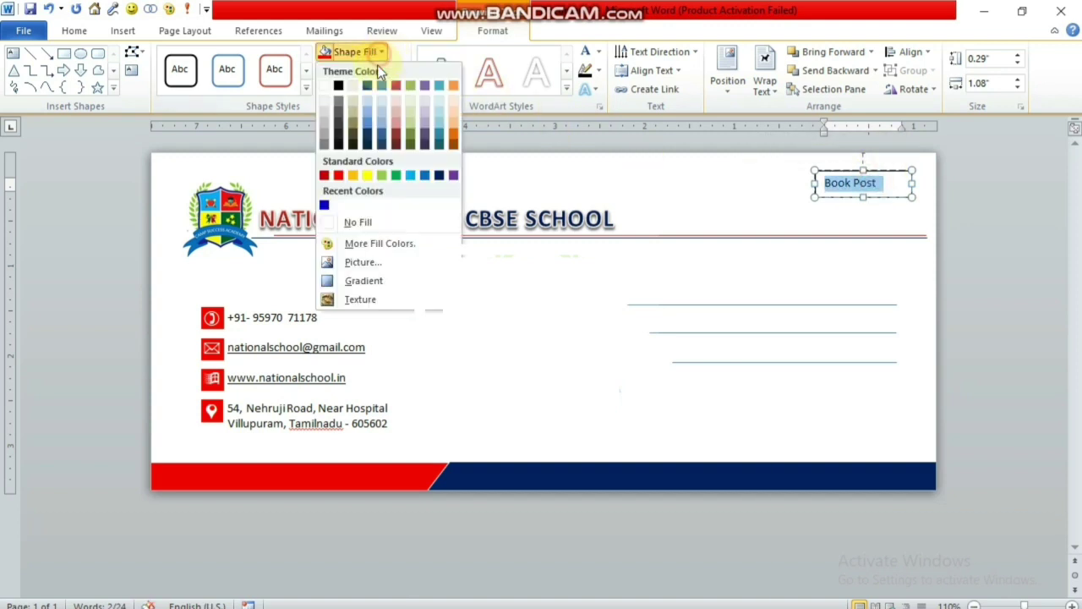
{"action": "left_click", "coordinate": [439, 175]}
{"action": "left_click", "coordinate": [355, 51]}
{"action": "left_click", "coordinate": [389, 117]}
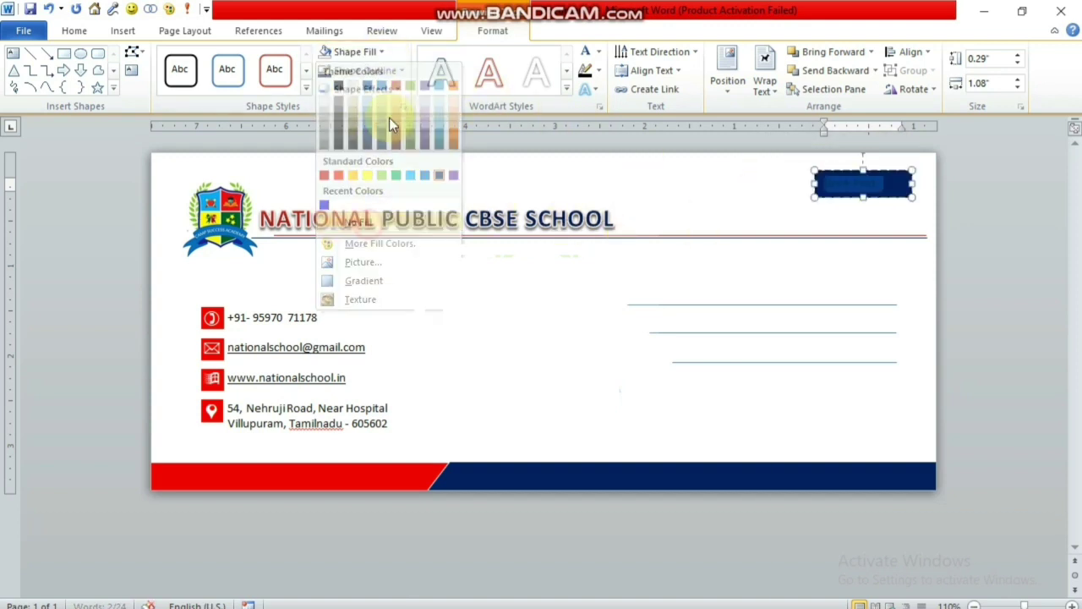
{"action": "left_click", "coordinate": [600, 53]}
{"action": "left_click", "coordinate": [701, 197]}
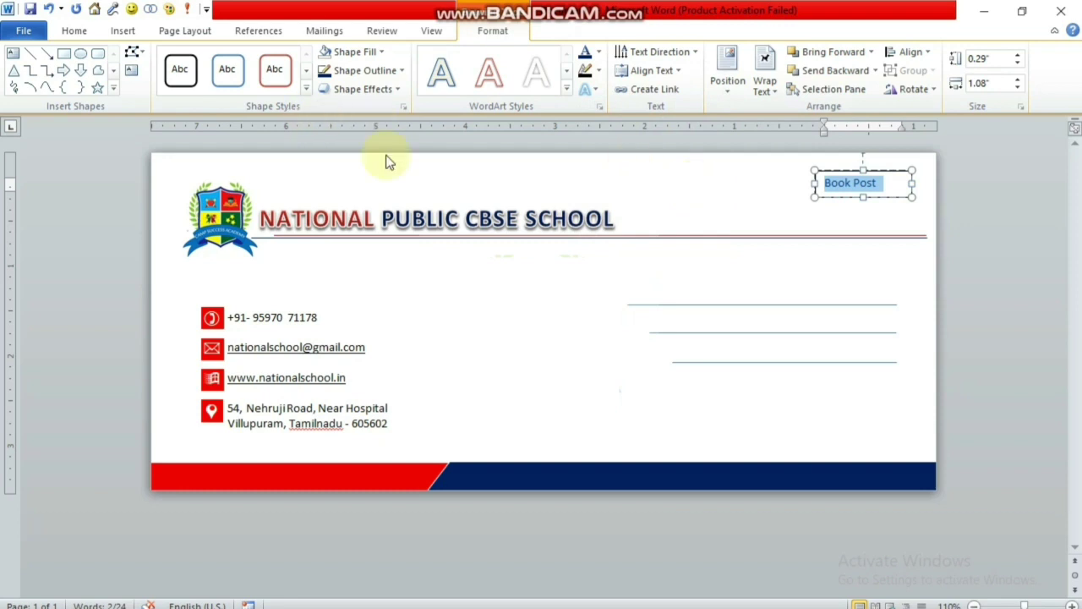
{"action": "left_click", "coordinate": [365, 70]}
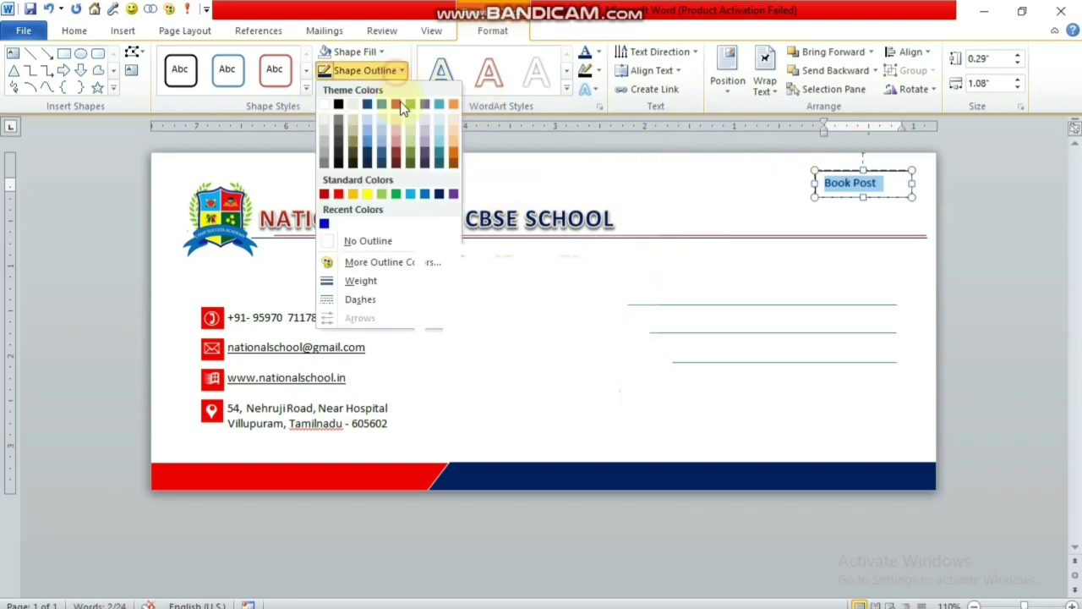
{"action": "left_click", "coordinate": [367, 239]}
Grow the contact details text to 11 pt
{"action": "left_click", "coordinate": [978, 190]}
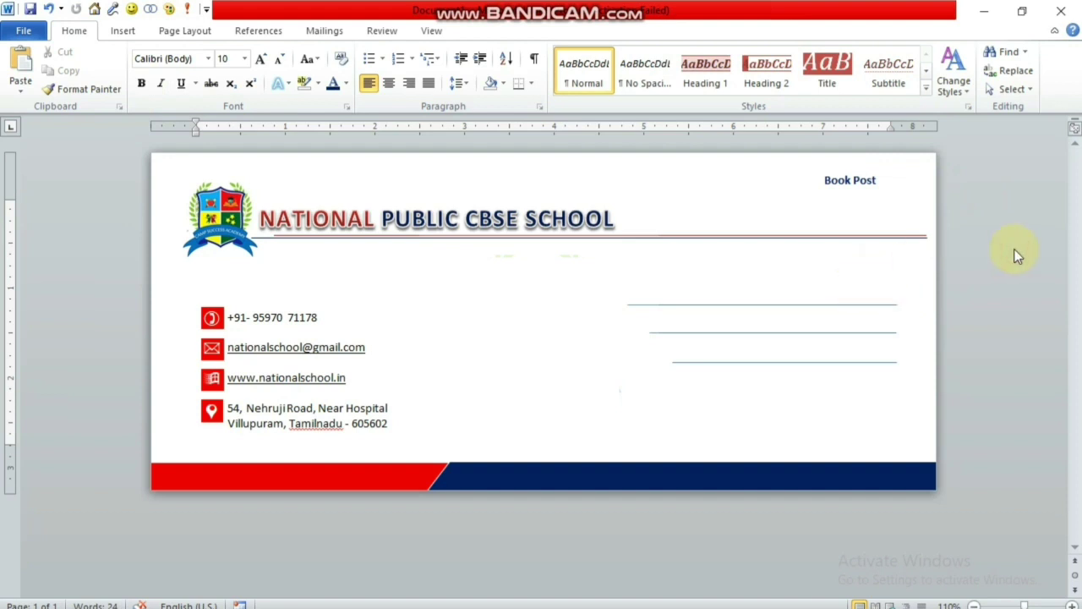
{"action": "left_click", "coordinate": [277, 365]}
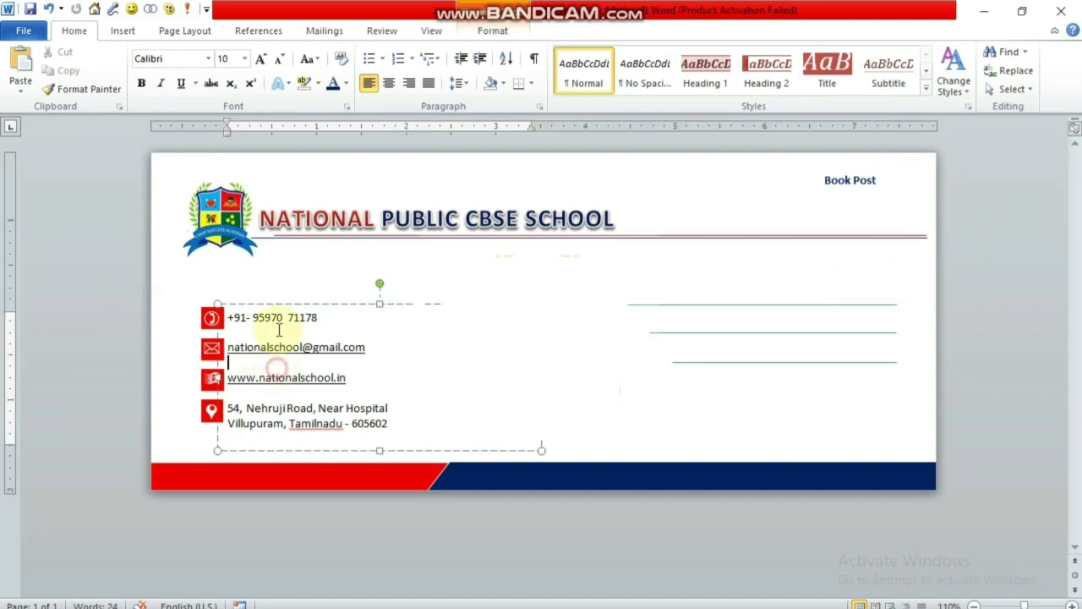
{"action": "left_click", "coordinate": [261, 60]}
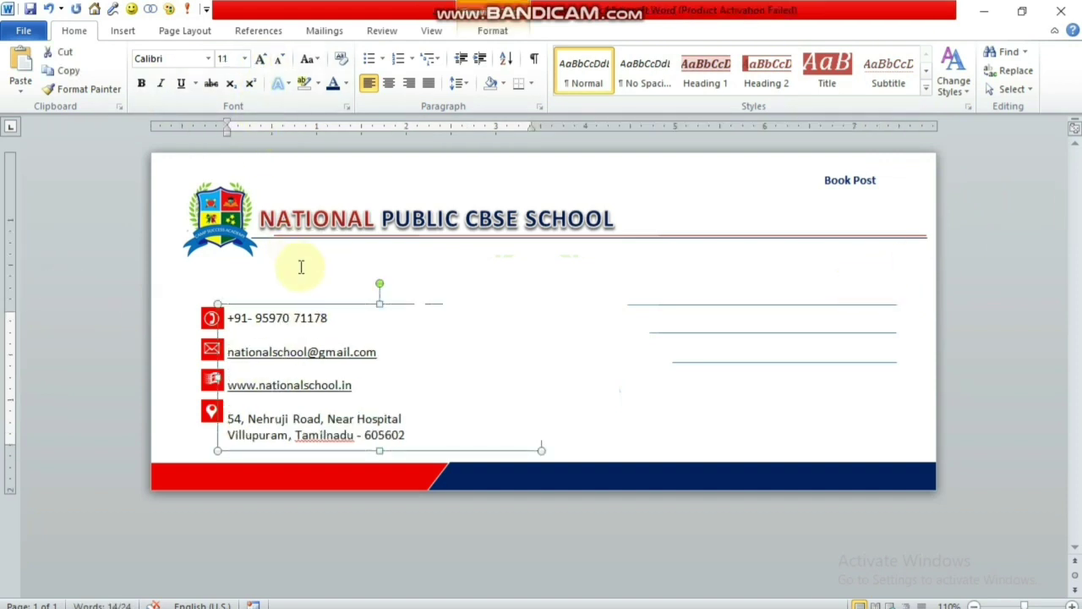